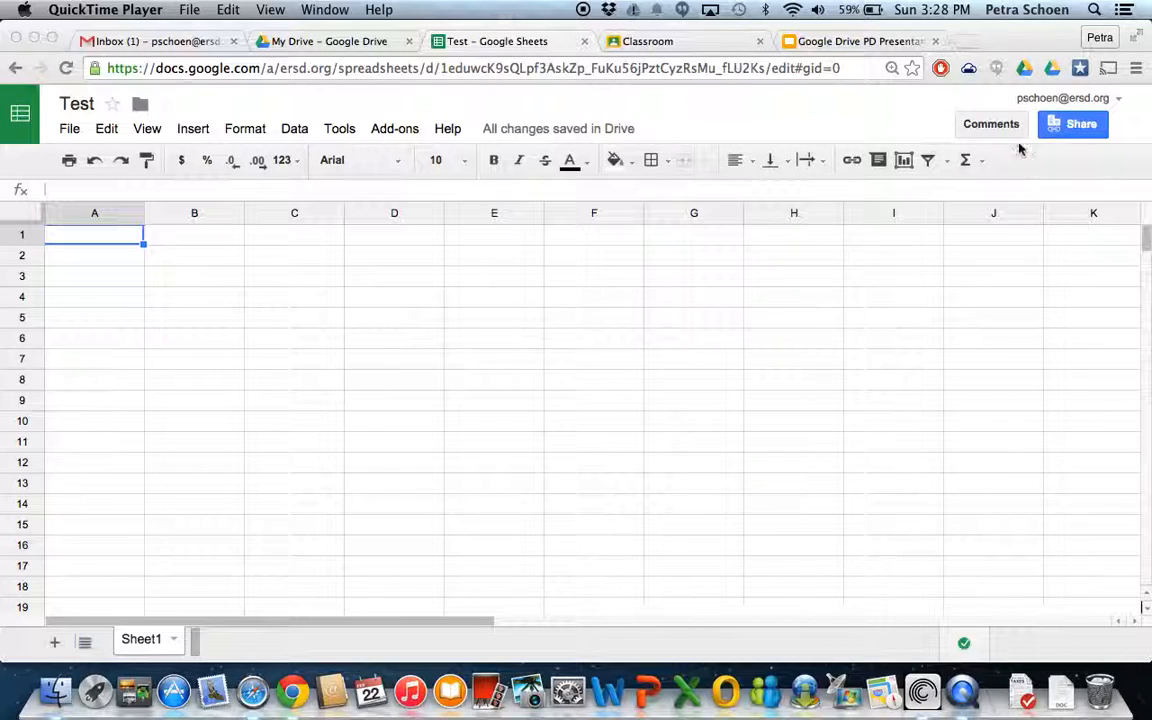
# Check the permission levels offered for invited people in the spreadsheet's sharing settings and get the shareable link
pyautogui.click(1083, 126)
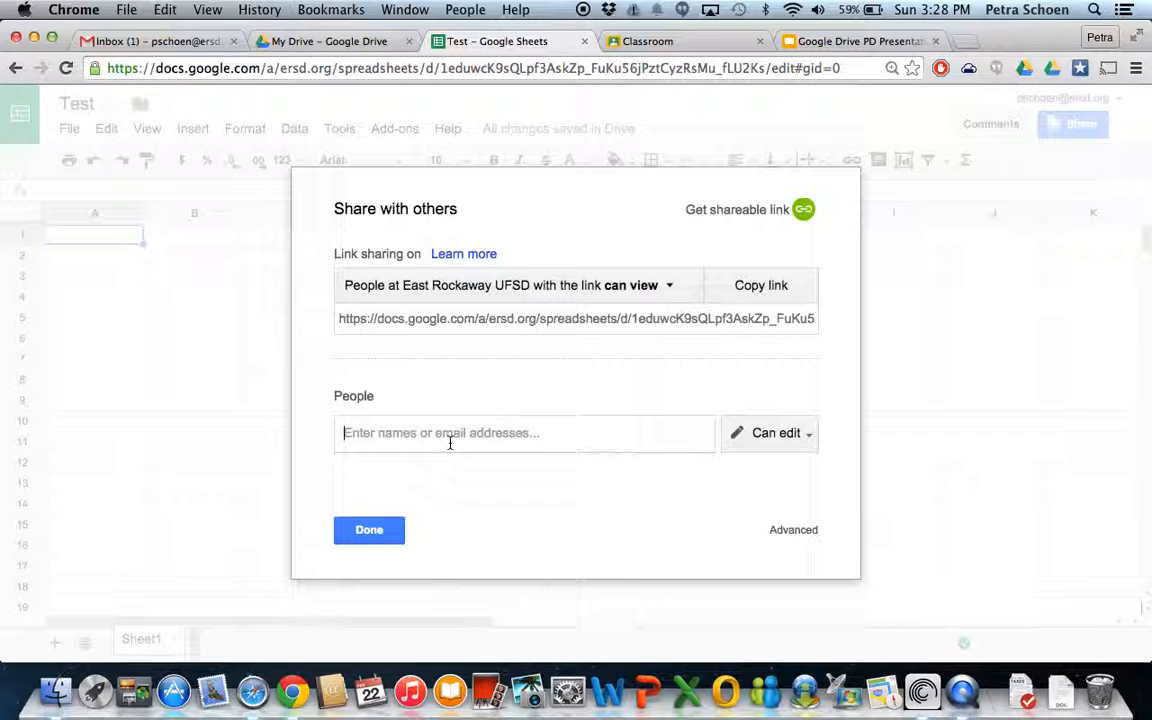
pyautogui.click(798, 433)
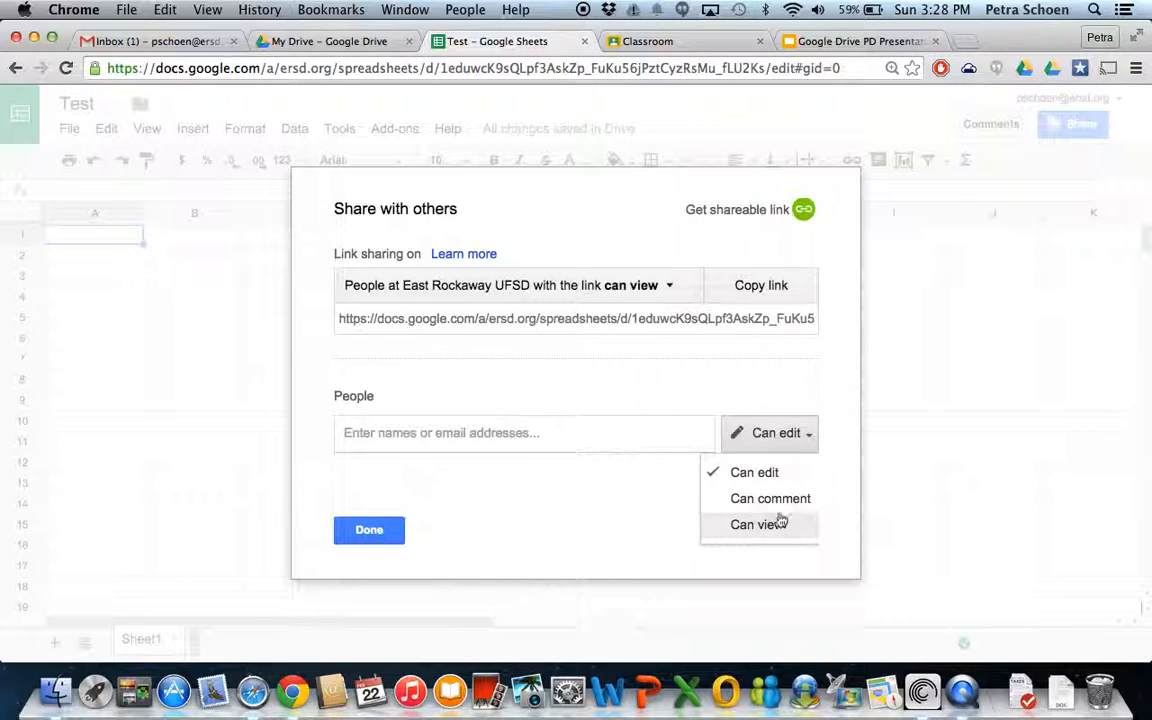
pyautogui.click(777, 210)
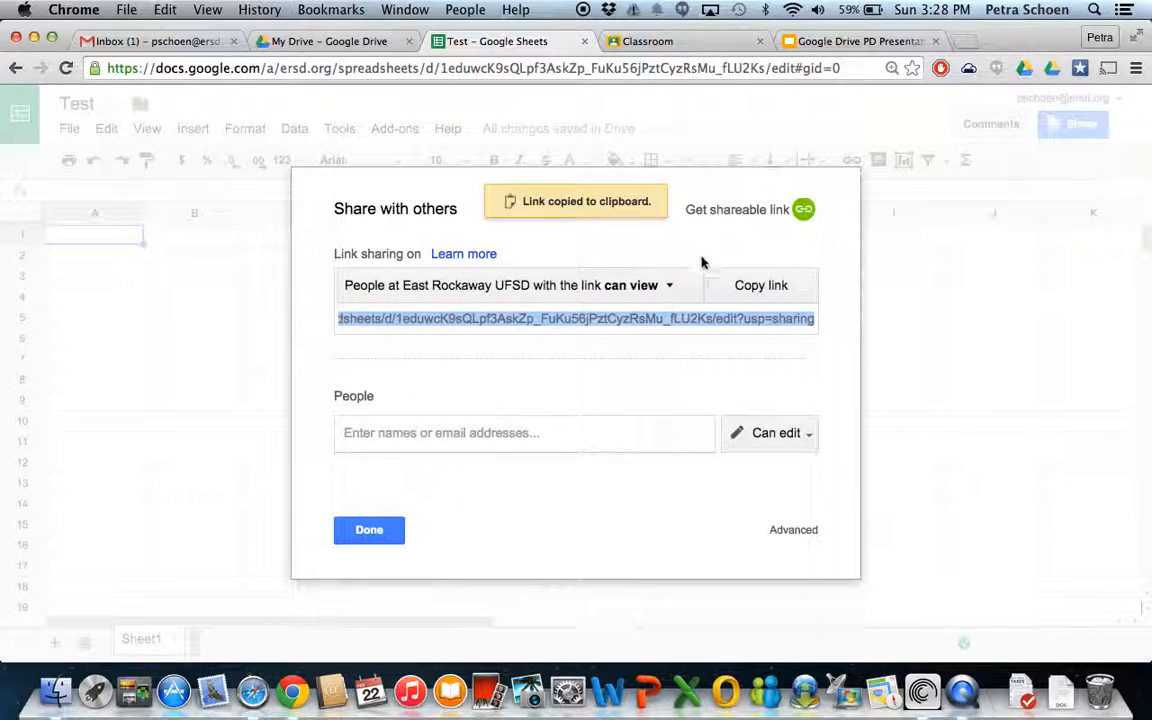
# Review the link-sharing visibility options and their access levels, leaving the sharing settings without changing anything
pyautogui.click(643, 290)
pyautogui.click(419, 460)
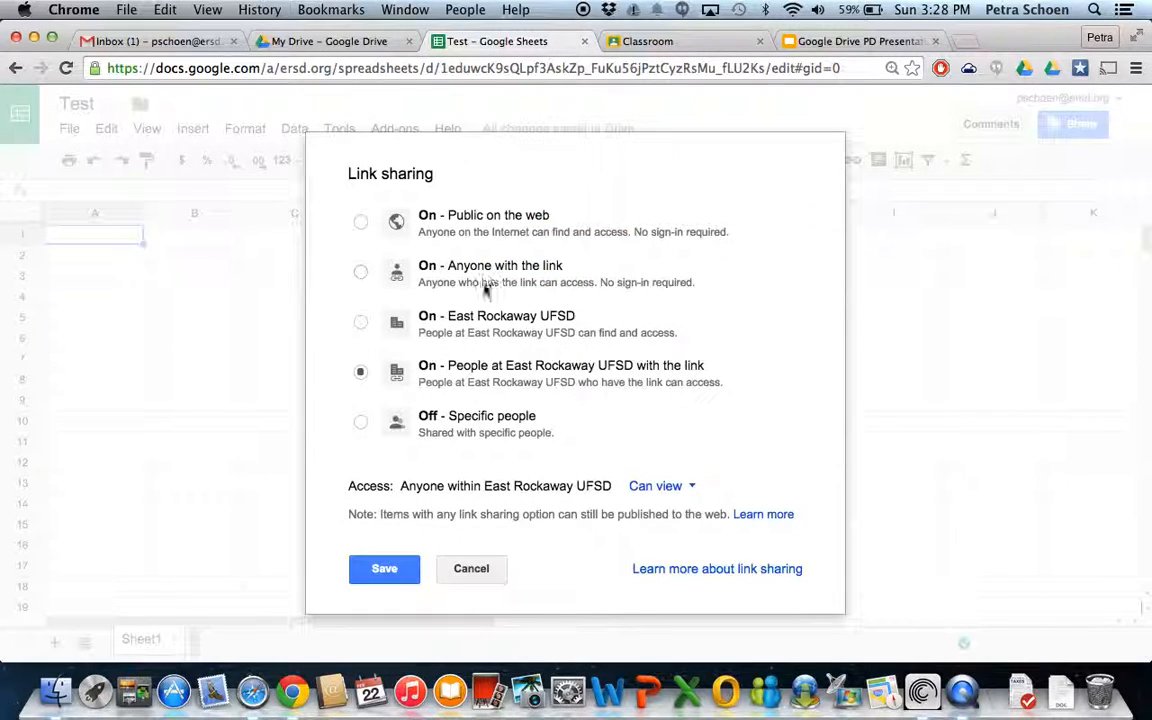
pyautogui.click(658, 486)
pyautogui.click(490, 570)
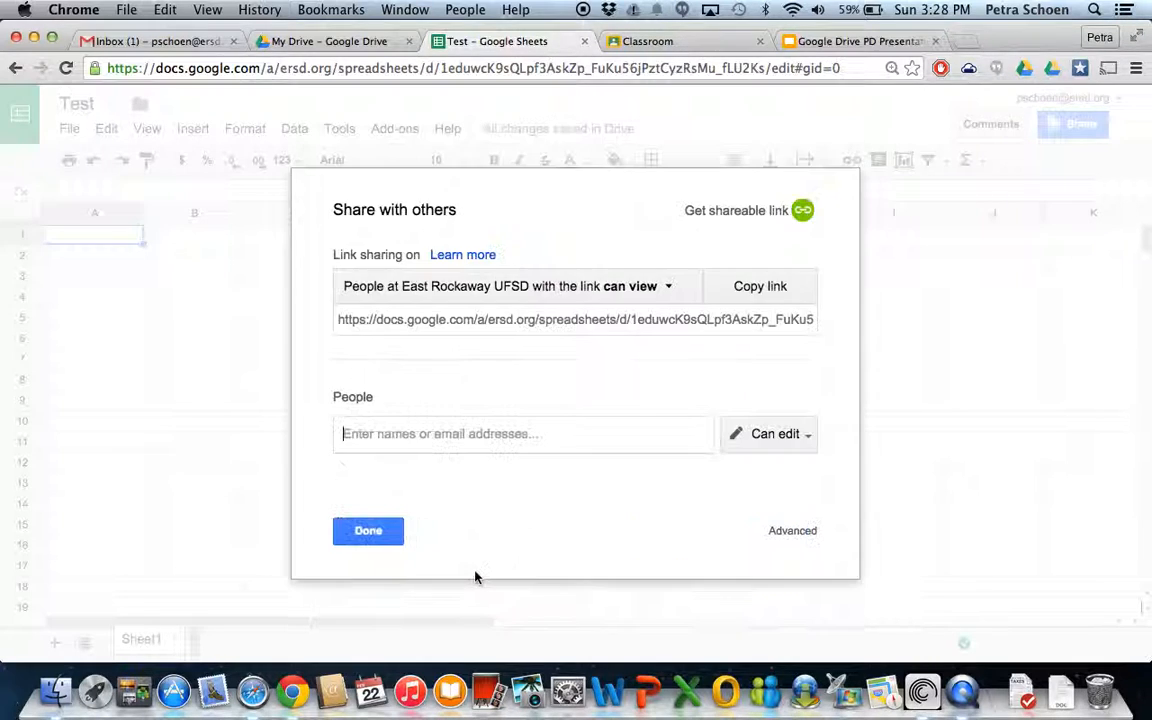
pyautogui.click(372, 531)
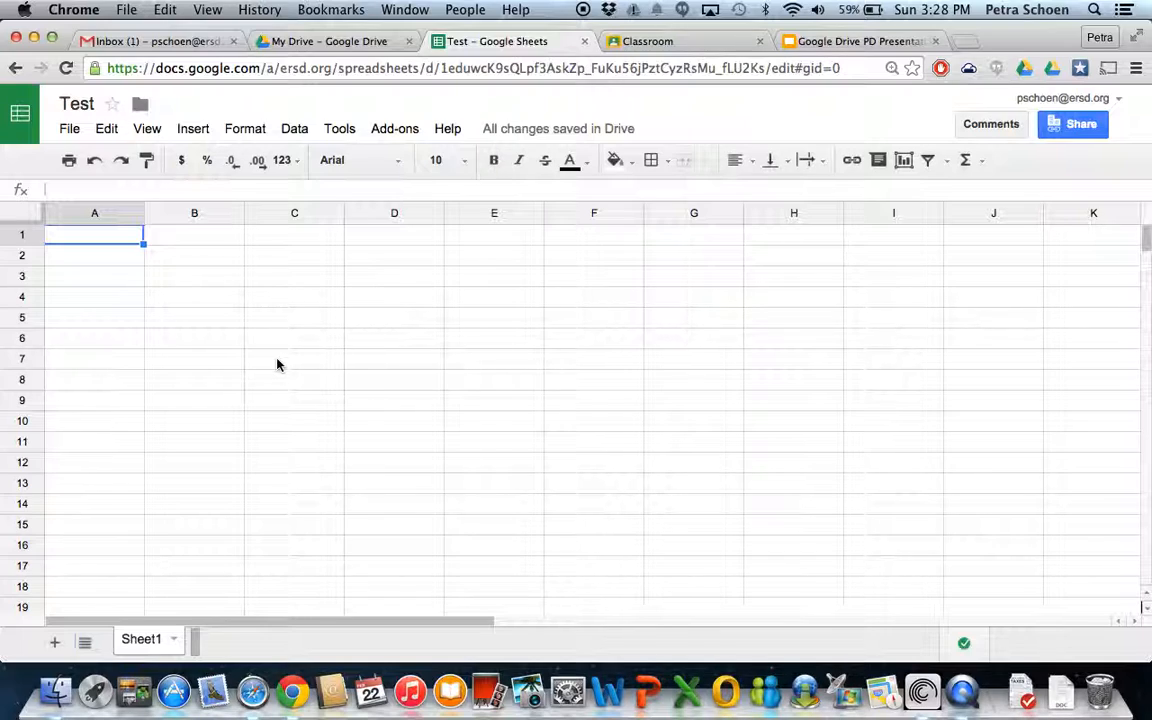
# Enter the values 3, 4, 3 and 3 across cells A1 to D1
pyautogui.write('3')
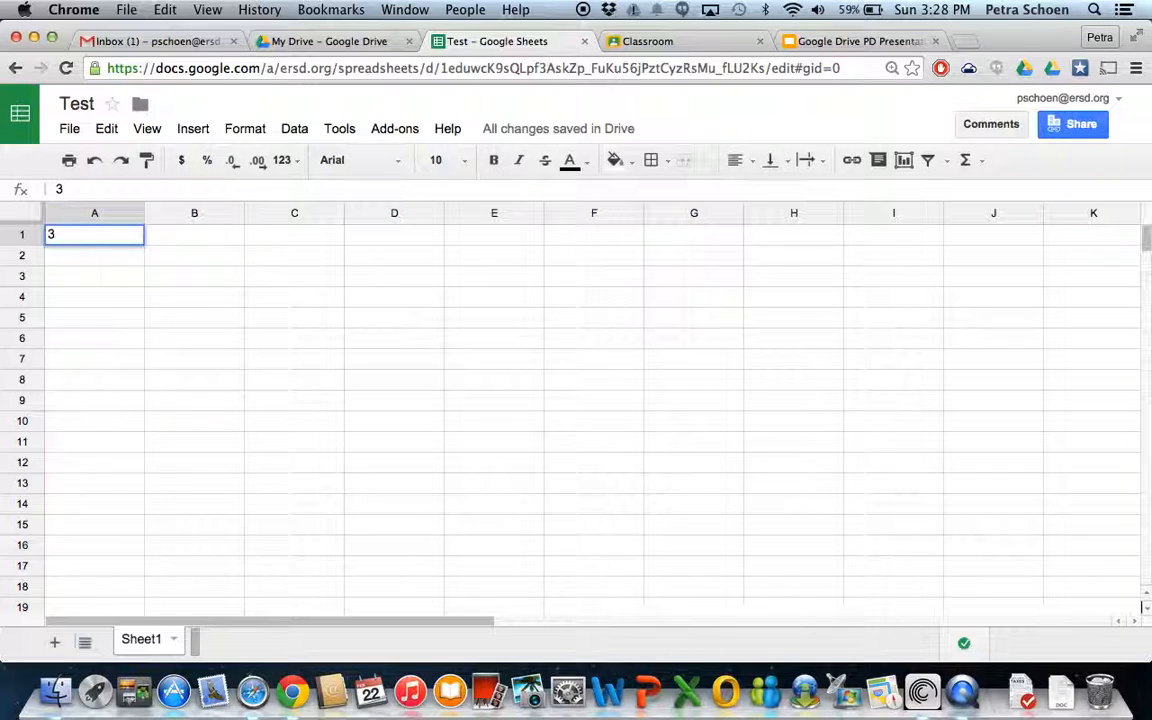
pyautogui.press('Tab')
pyautogui.write('4')
pyautogui.press('Tab')
pyautogui.write('3')
pyautogui.press('Tab')
pyautogui.write('3')
pyautogui.press('Tab')
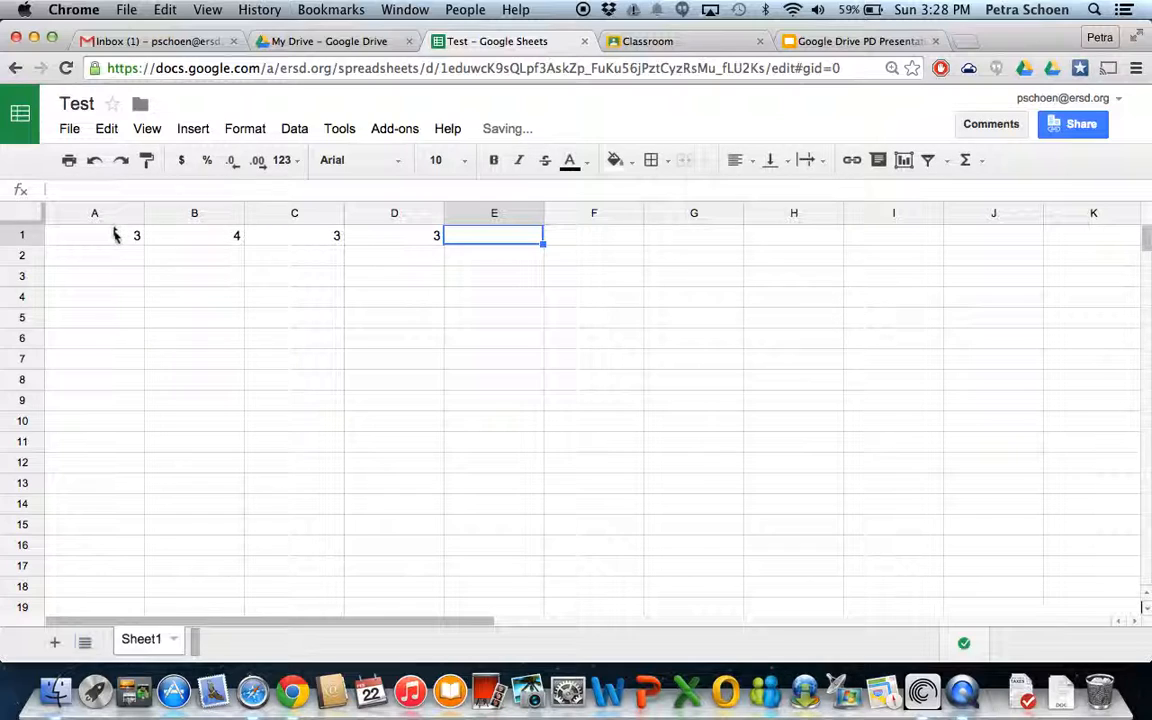
# Calculate the AVERAGE of cells A1:D1 in cell E1
pyautogui.click(113, 232)
pyautogui.keyDown('shift'); pyautogui.click(427, 233); pyautogui.keyUp('shift')
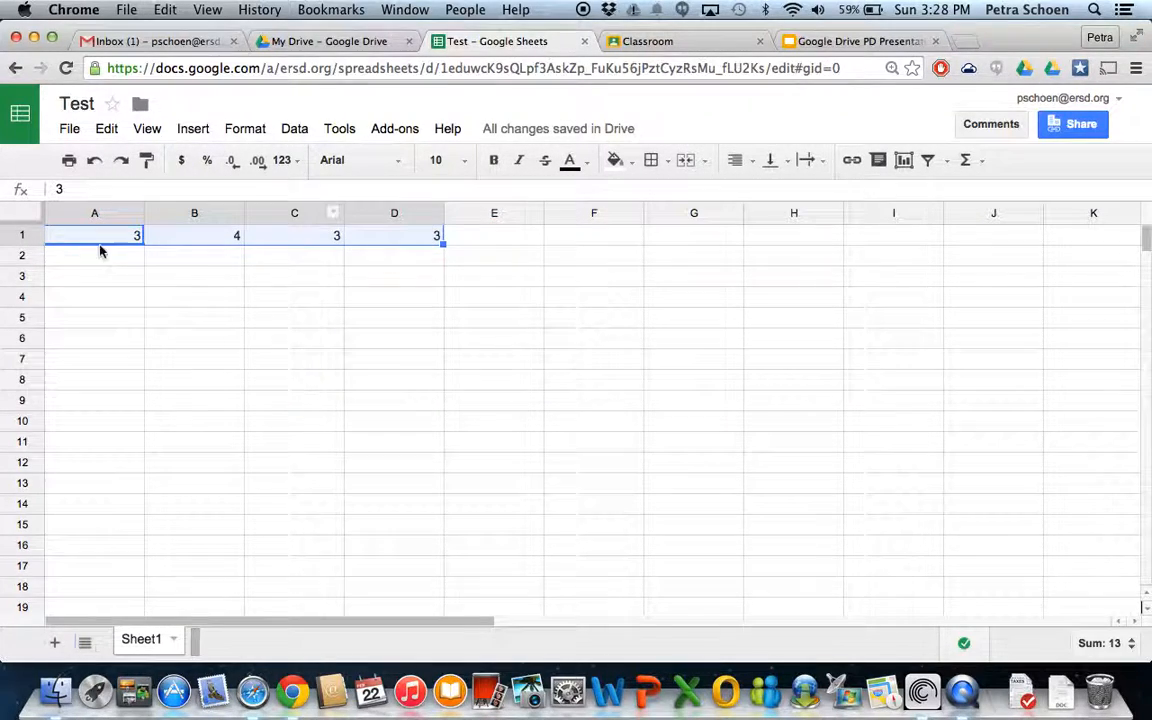
pyautogui.click(982, 162)
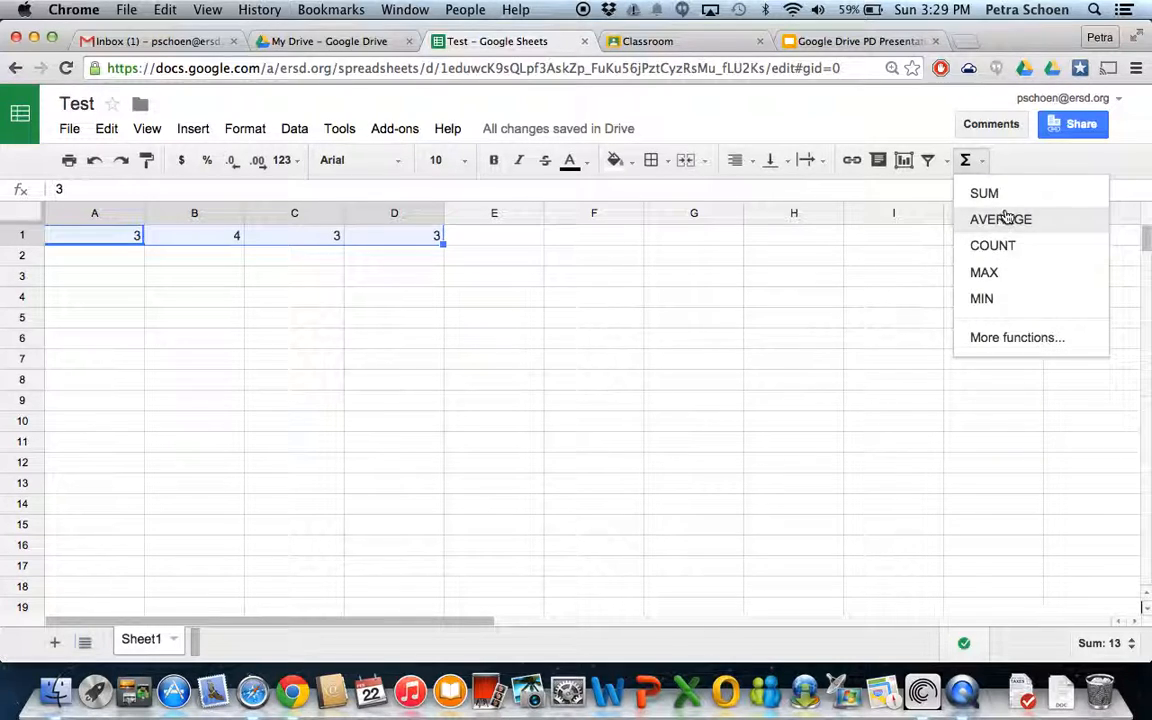
pyautogui.click(1003, 219)
pyautogui.click(424, 264)
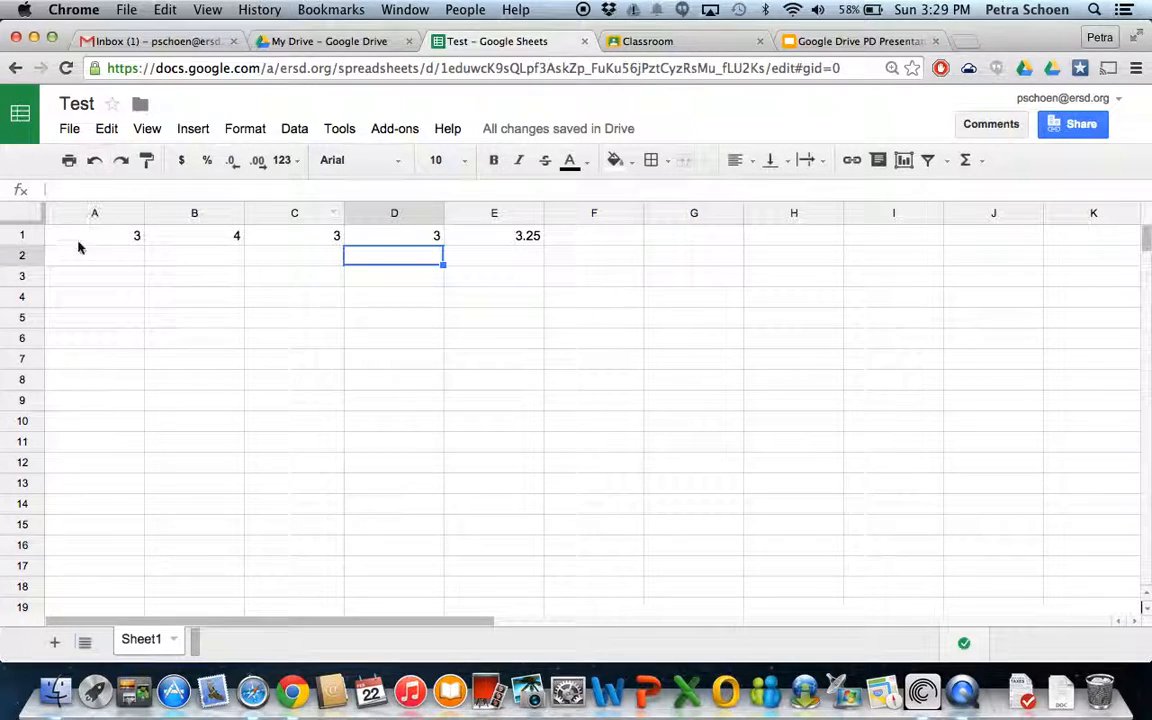
# Insert a recommended column chart based on the data in A1:D1
pyautogui.moveTo(87, 238); pyautogui.dragTo(393, 234)
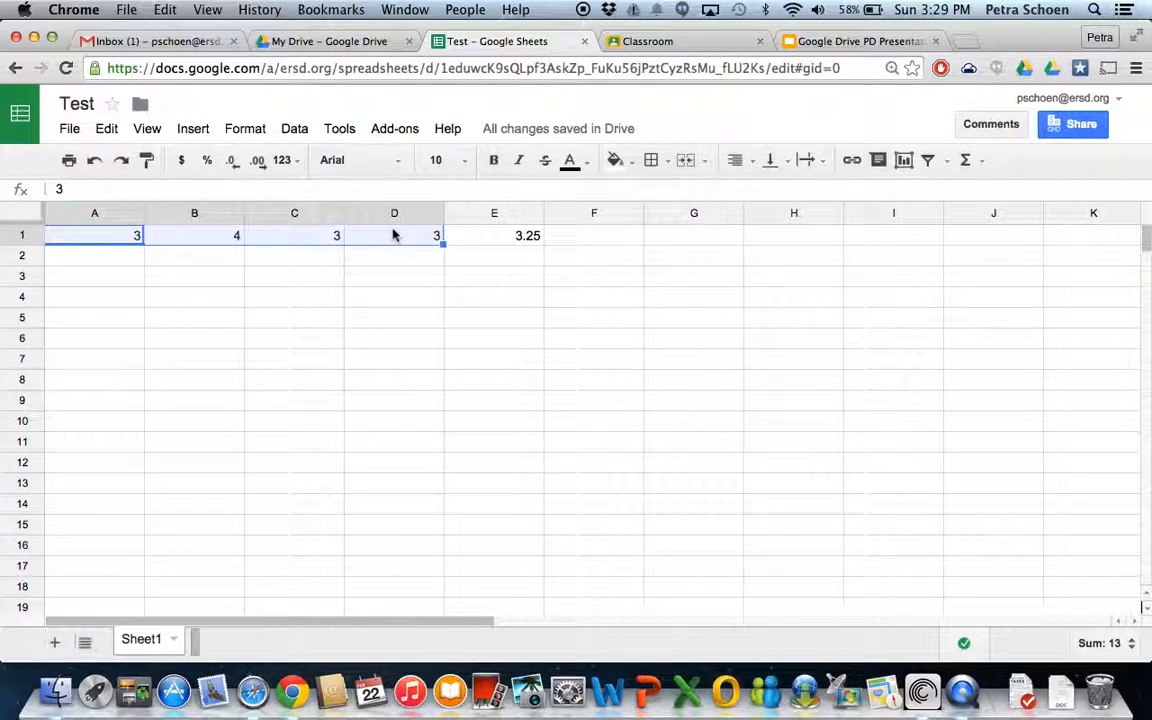
pyautogui.click(192, 130)
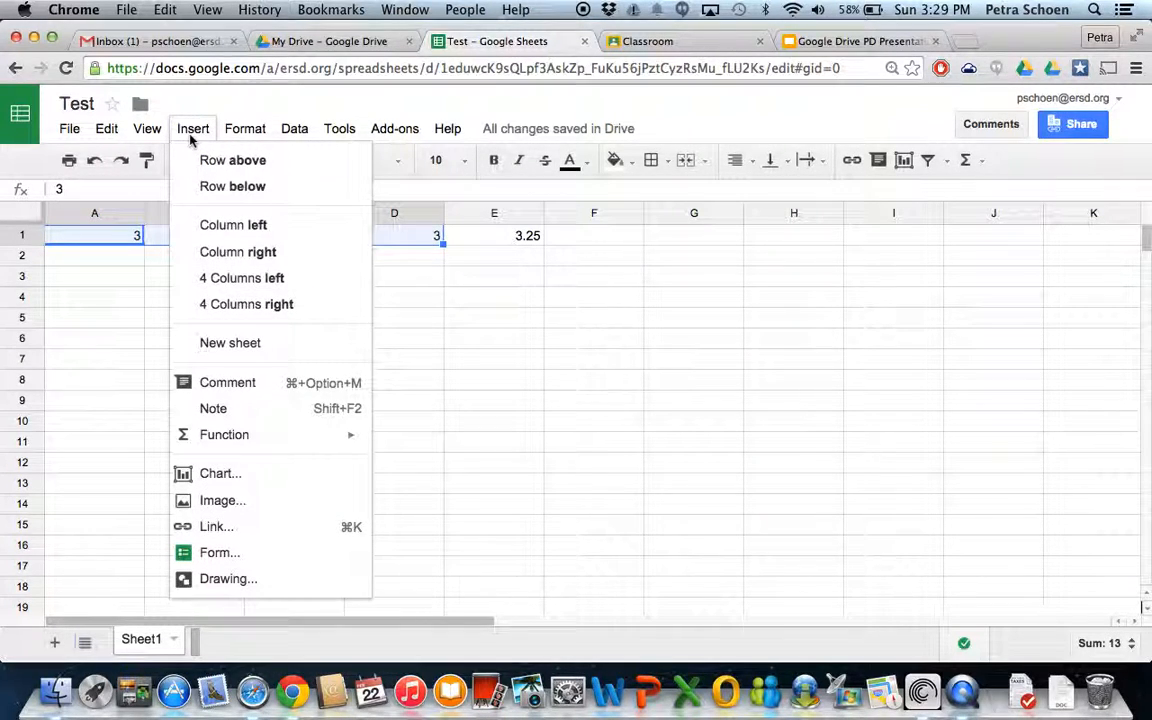
pyautogui.click(217, 474)
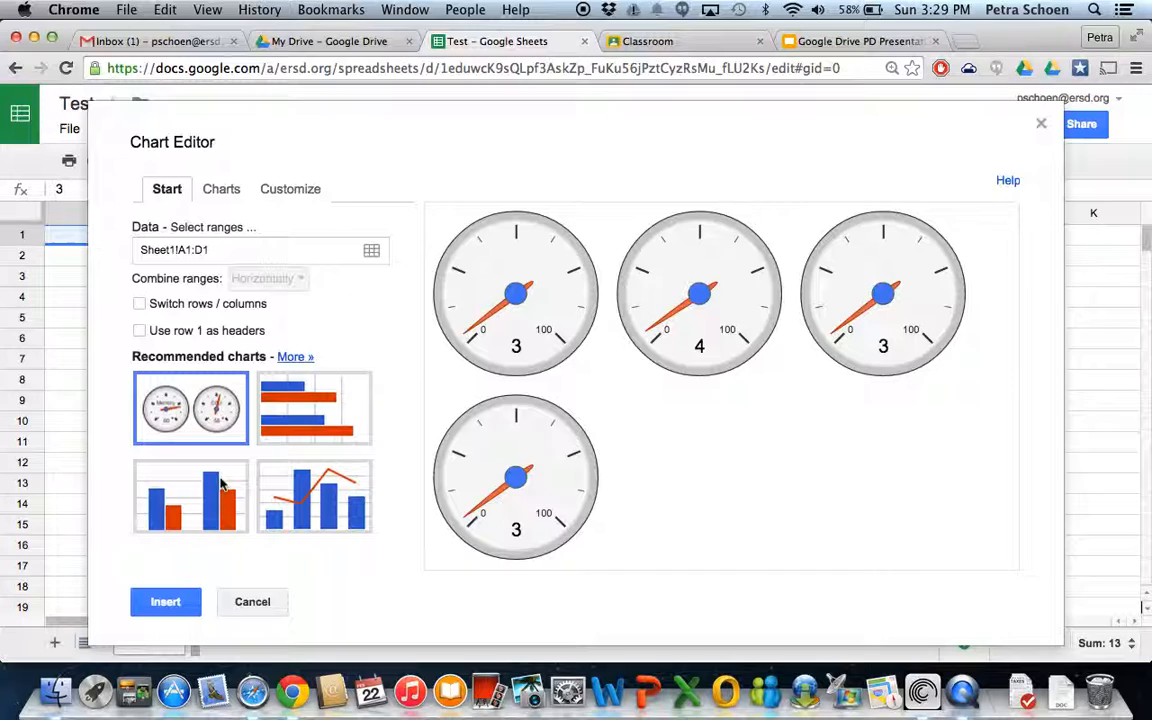
pyautogui.click(325, 428)
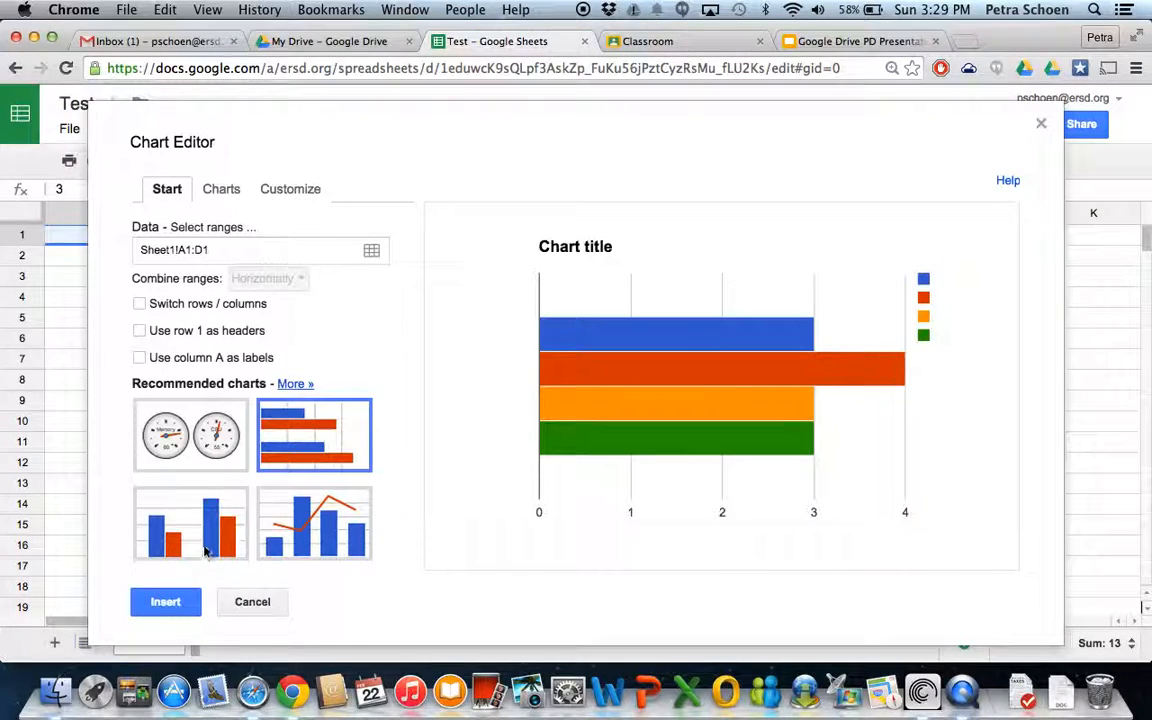
pyautogui.click(203, 545)
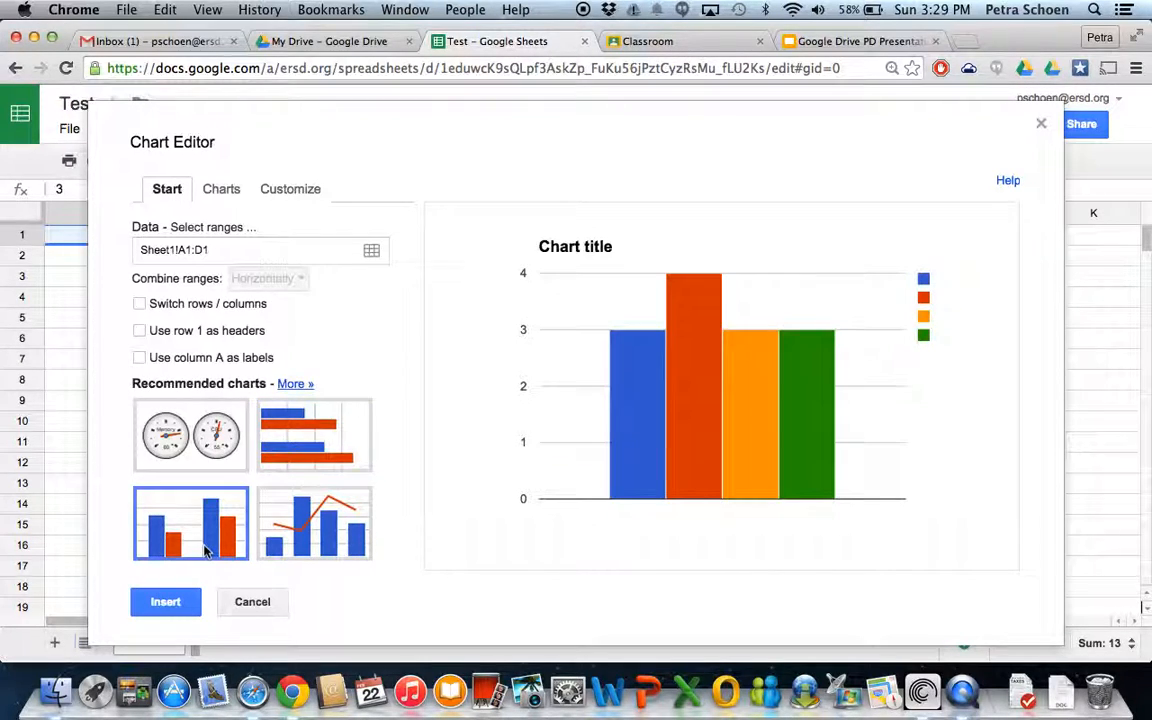
pyautogui.click(166, 603)
pyautogui.scroll(-3, 386, 474)
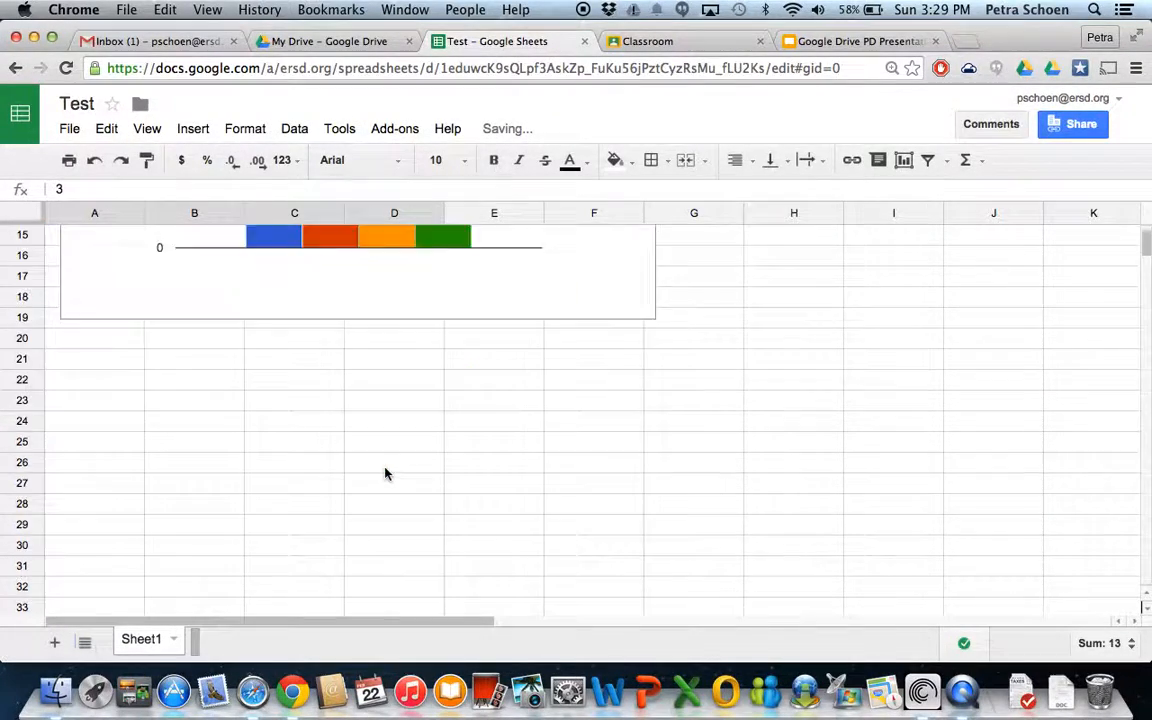
pyautogui.scroll(5, 386, 474)
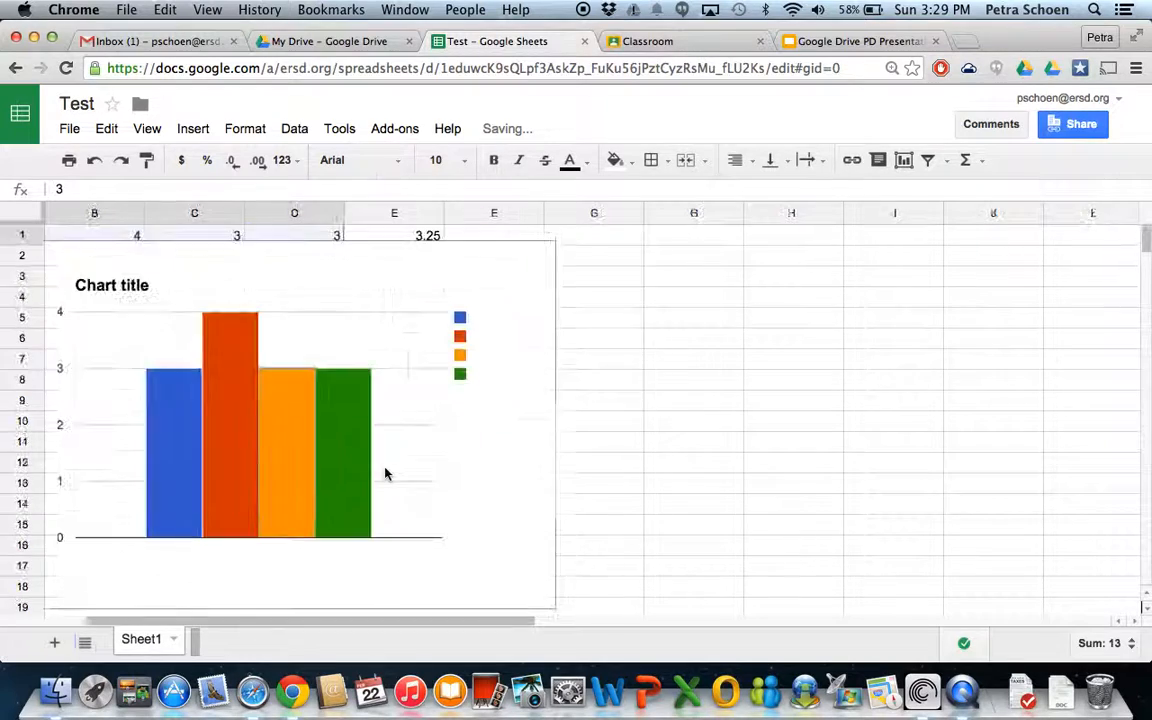
pyautogui.click(700, 362)
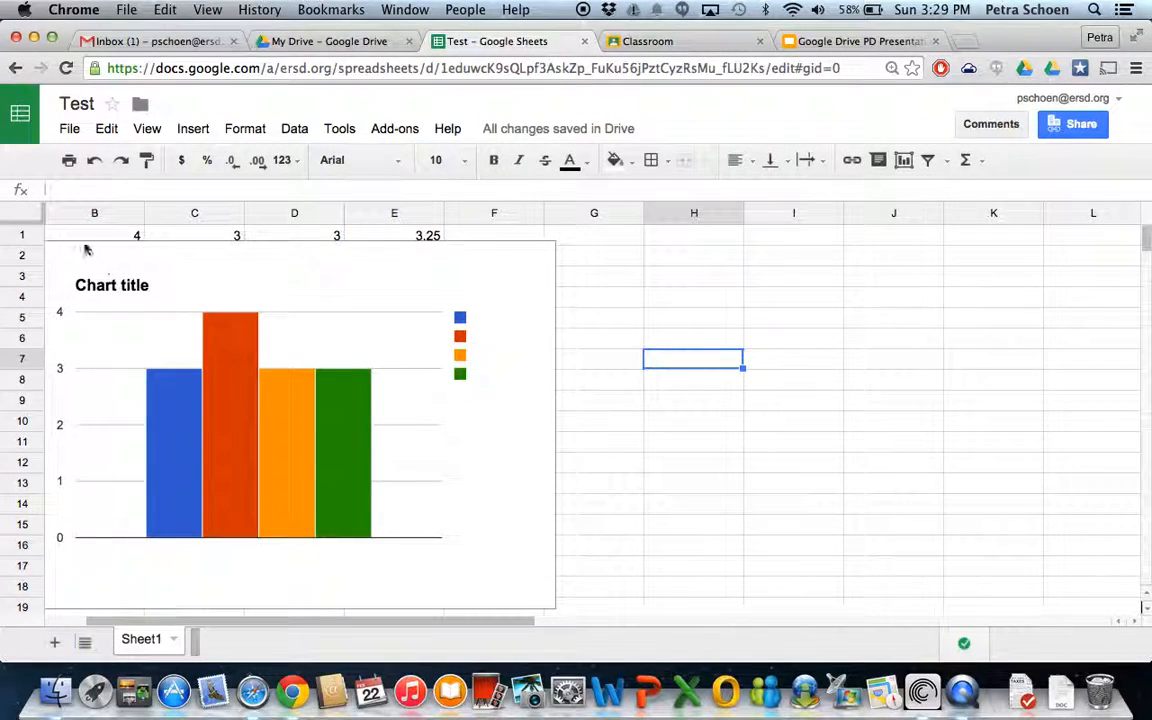
# Examine the chart editor's chart types and customization options and preview the recommended map chart without adding it
pyautogui.click(195, 131)
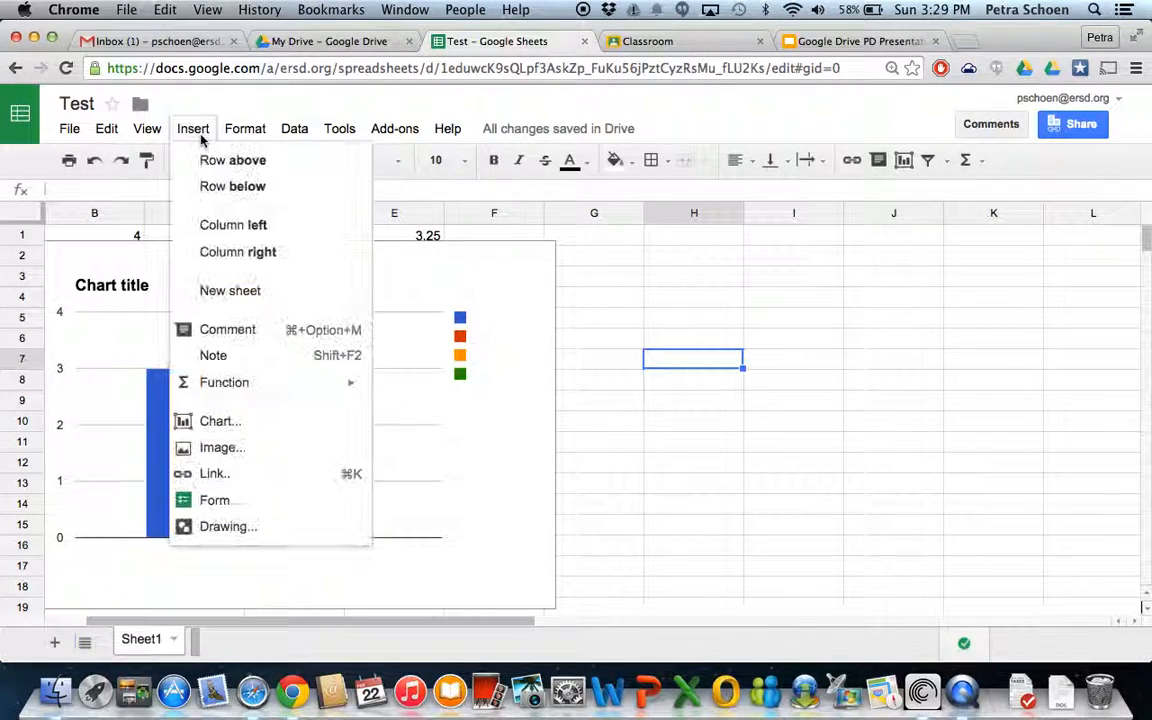
pyautogui.click(220, 423)
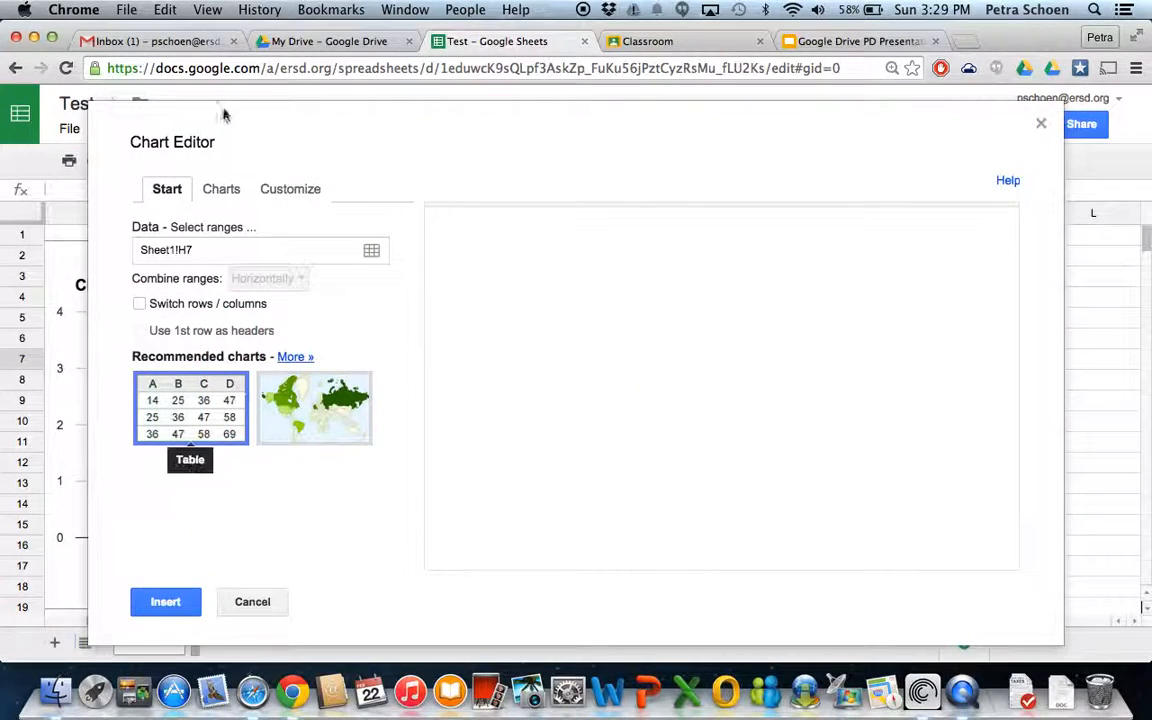
pyautogui.click(221, 188)
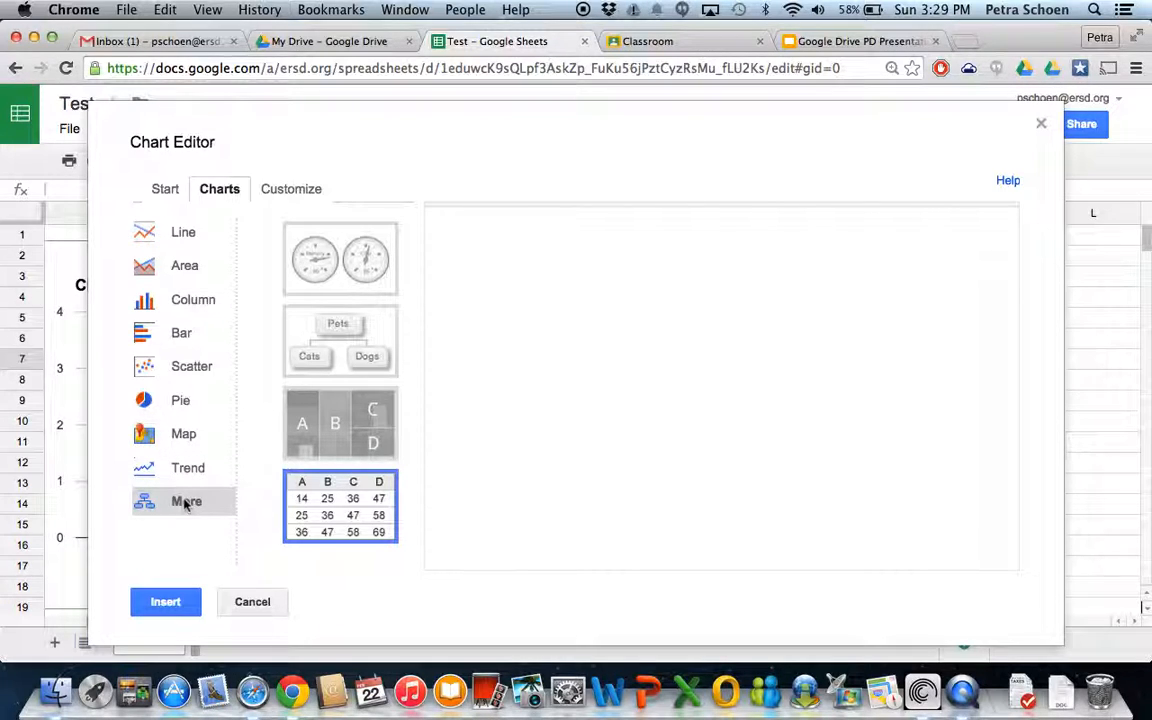
pyautogui.click(284, 189)
pyautogui.click(147, 187)
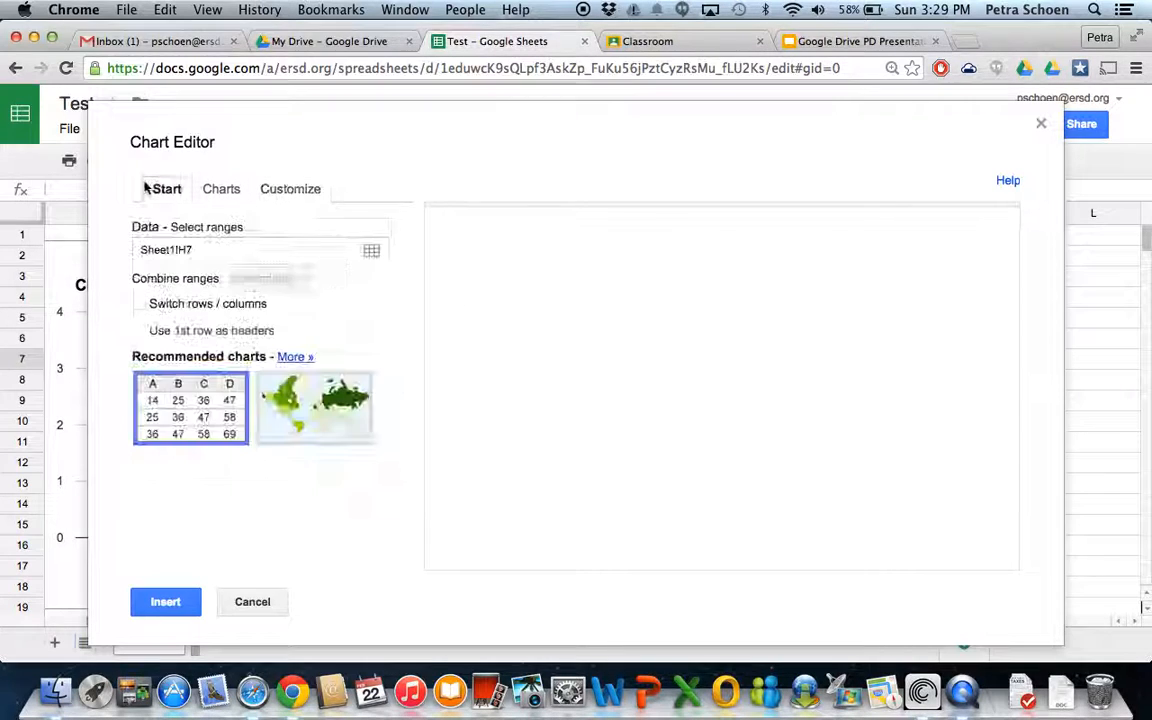
pyautogui.click(300, 420)
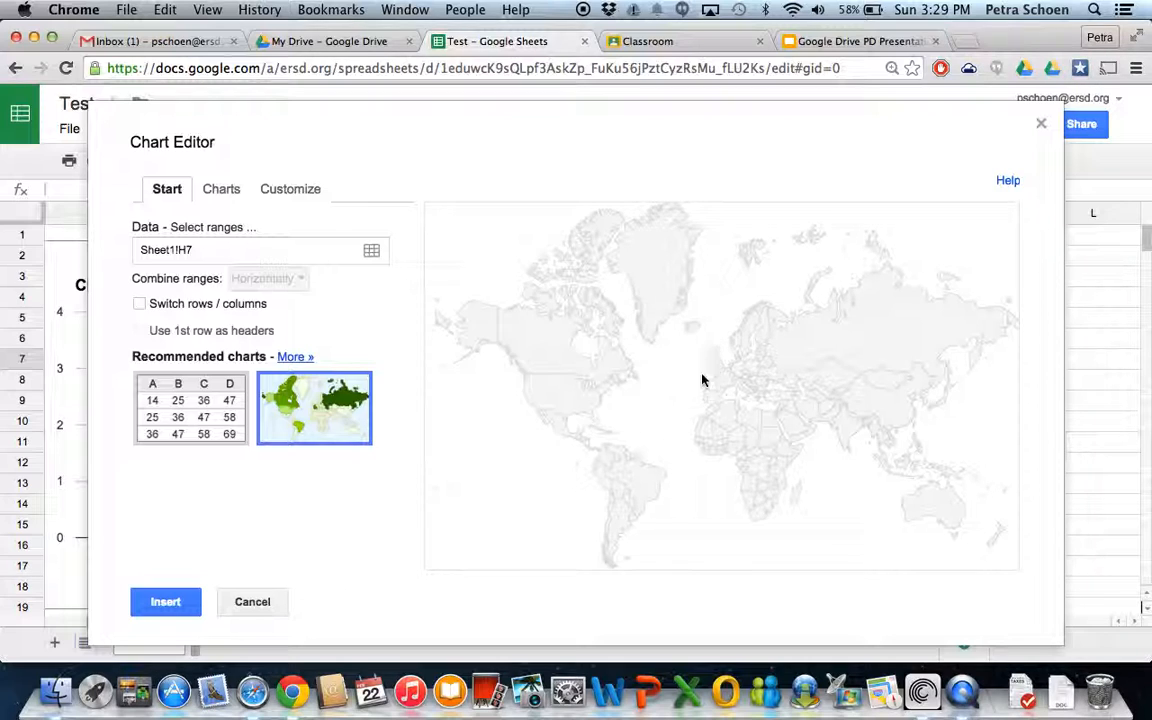
pyautogui.click(196, 604)
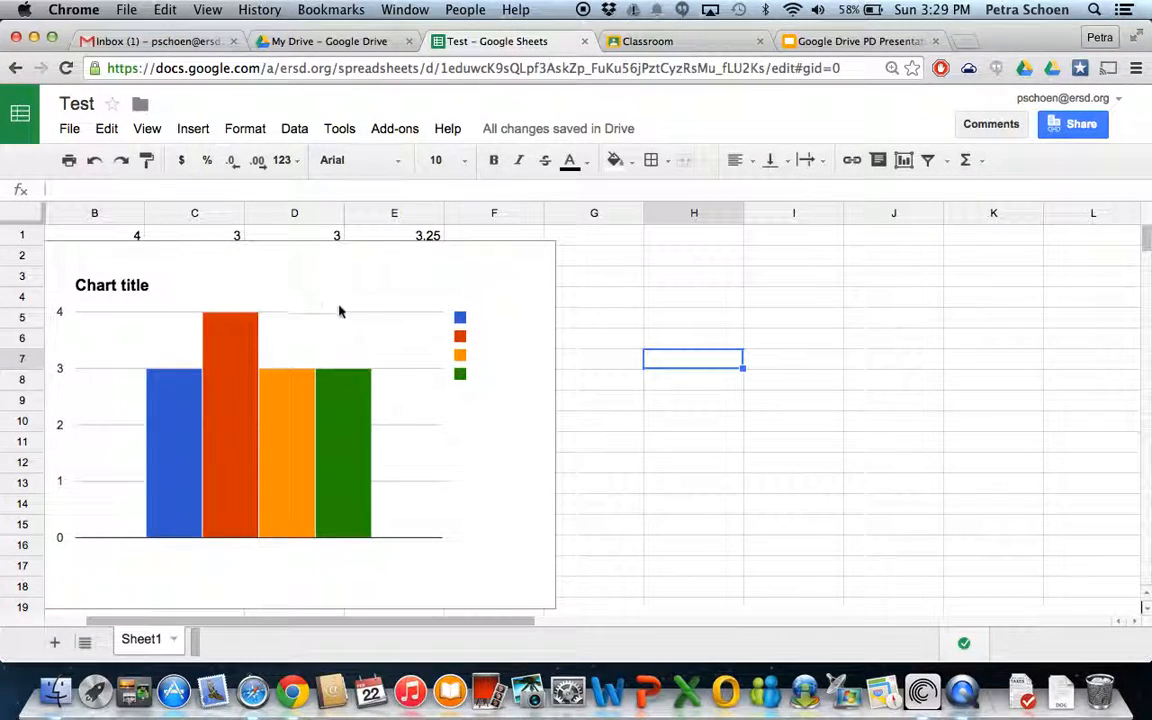
# Open the full list of available spreadsheet functions, skim its entries and return to the spreadsheet
pyautogui.click(181, 130)
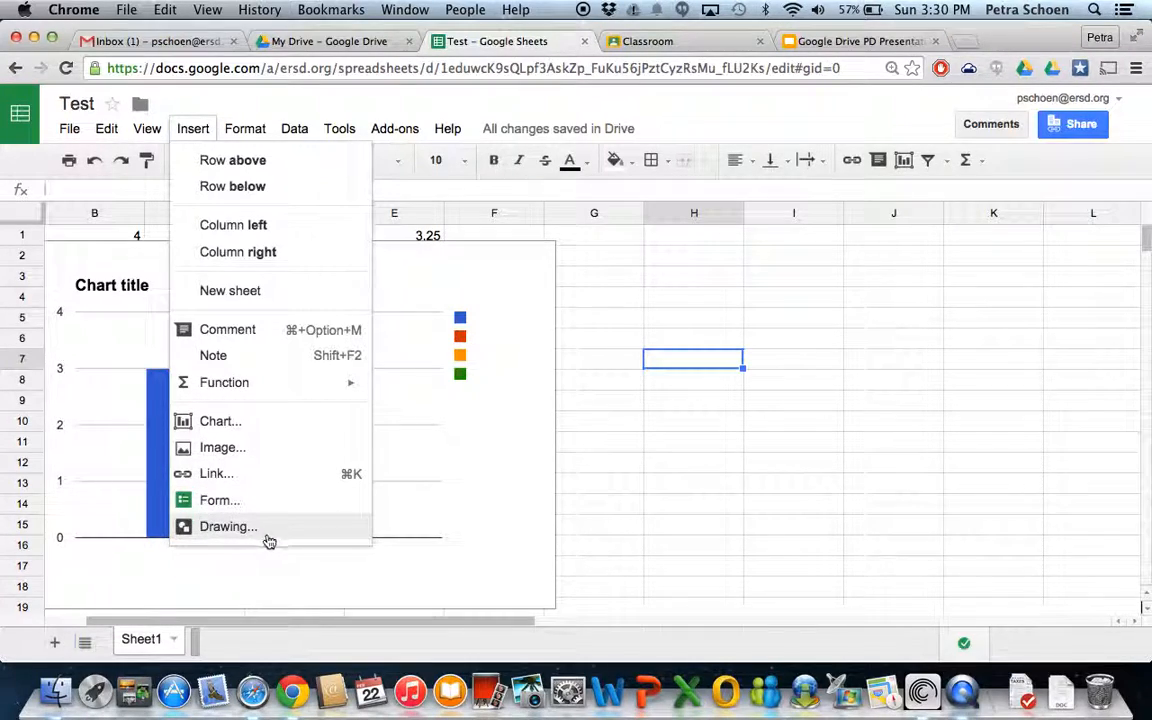
pyautogui.moveTo(249, 387)
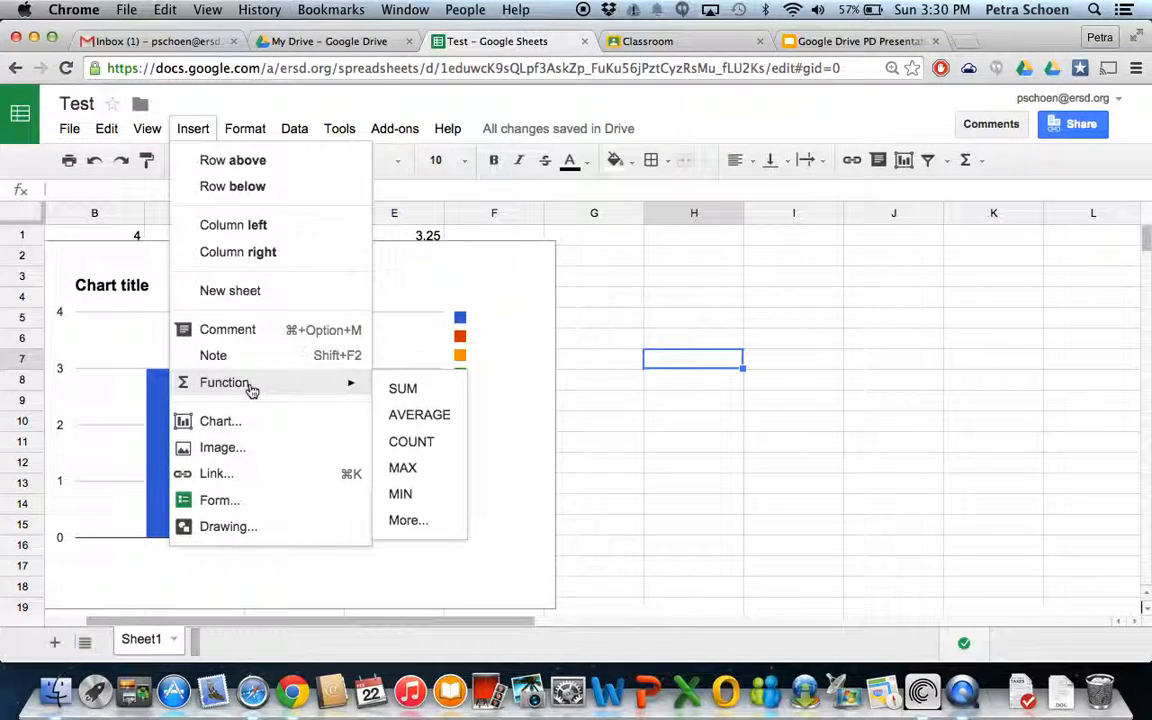
pyautogui.click(405, 519)
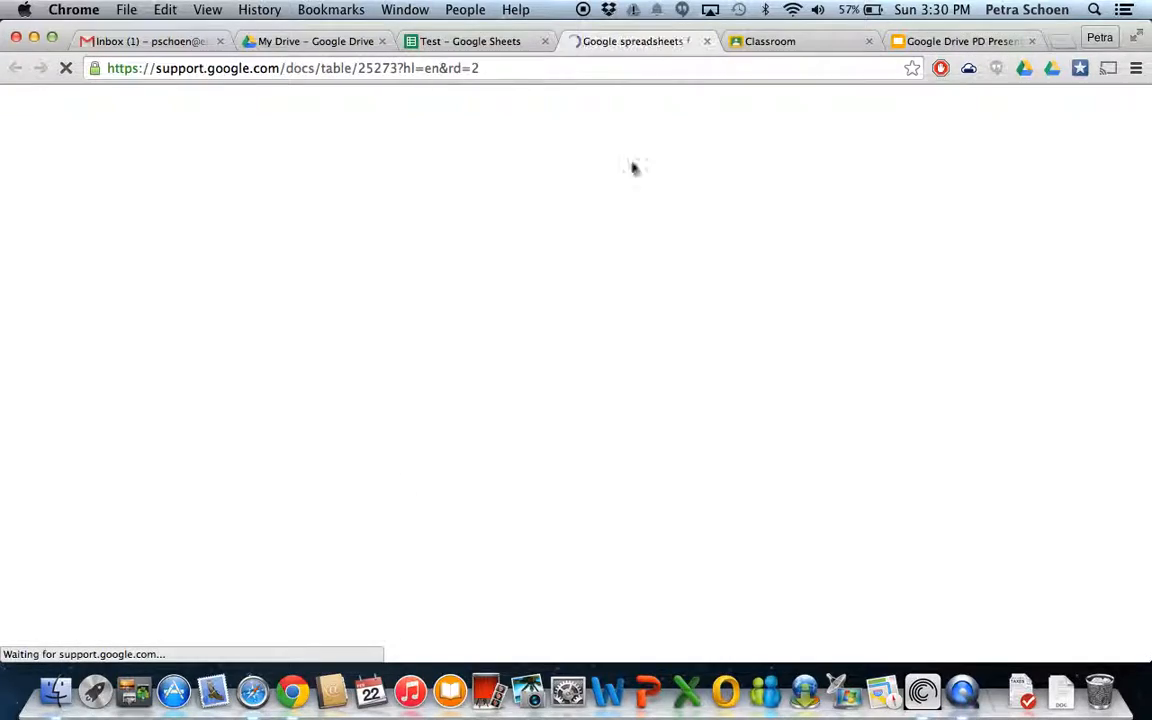
pyautogui.scroll(-2, 660, 315)
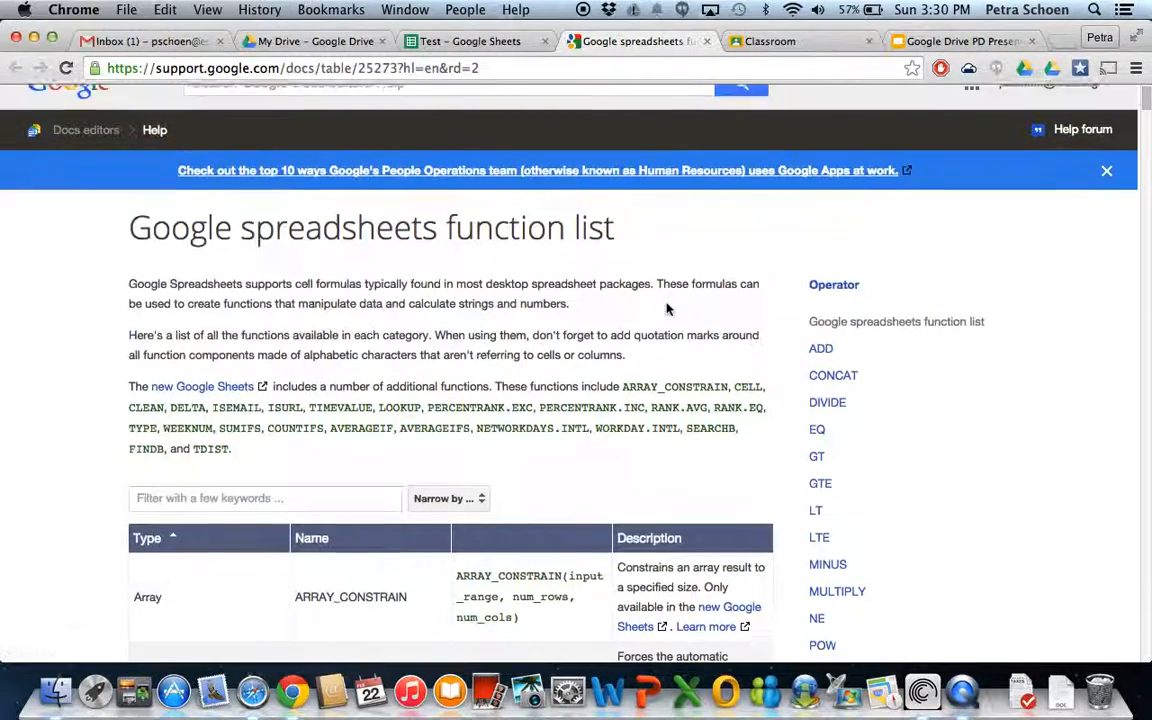
pyautogui.scroll(-6, 668, 309)
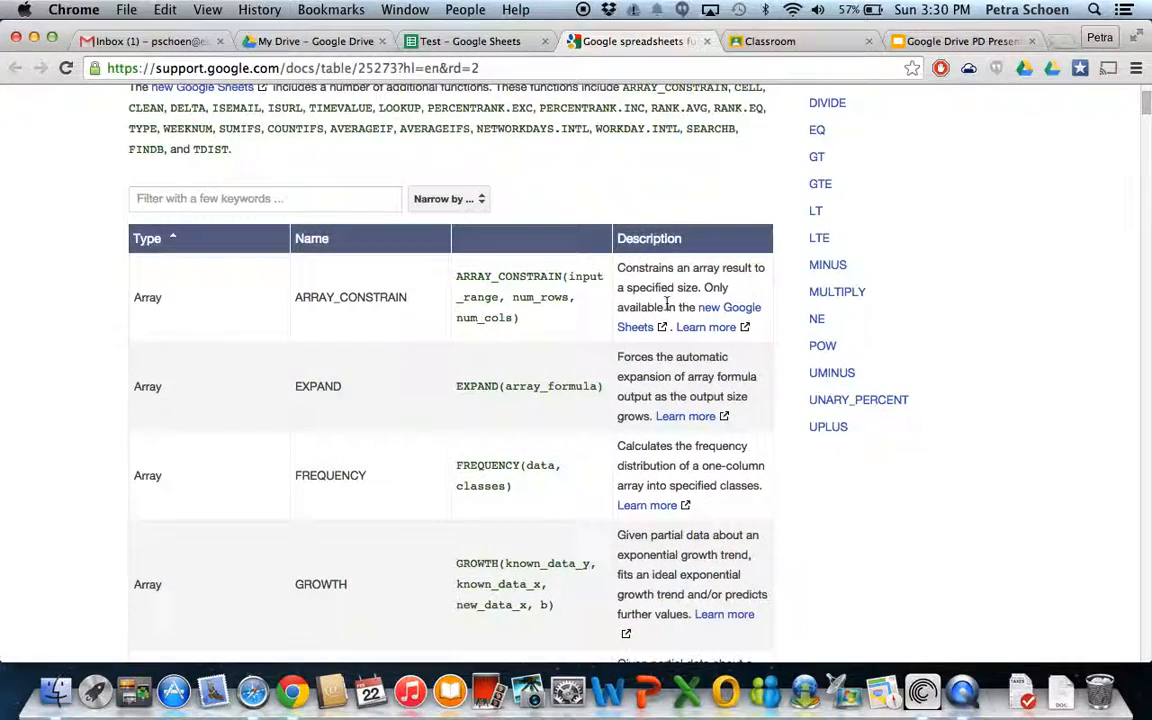
pyautogui.scroll(-8, 585, 445)
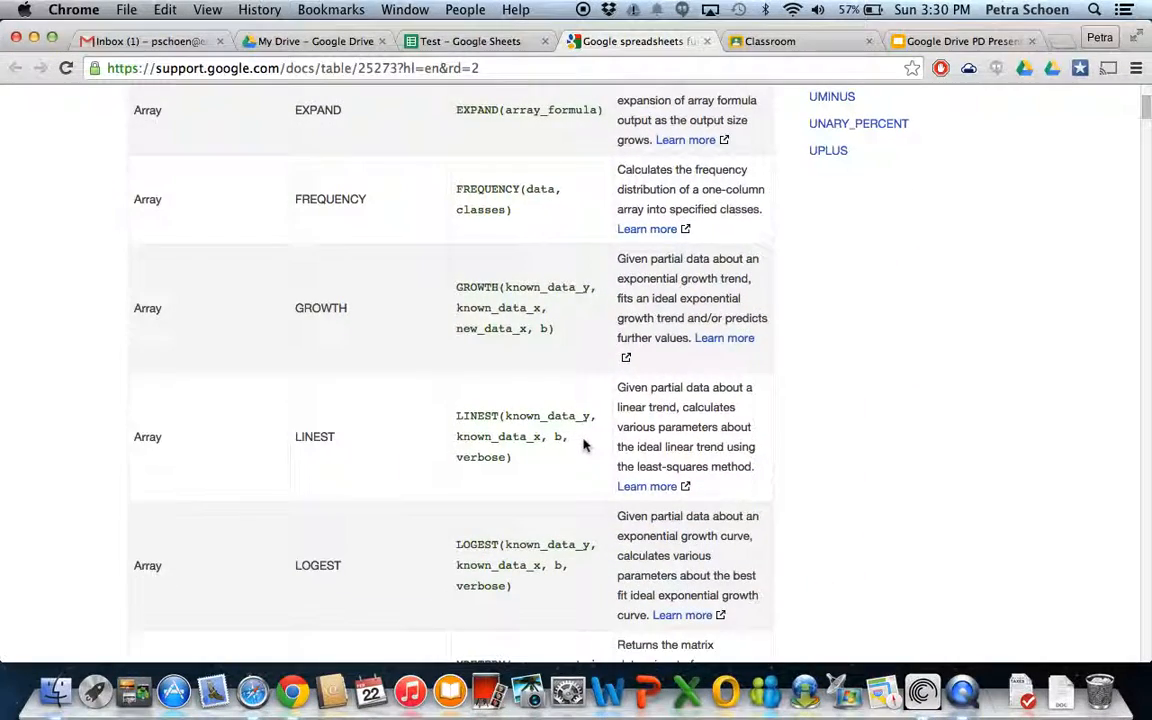
pyautogui.click(707, 42)
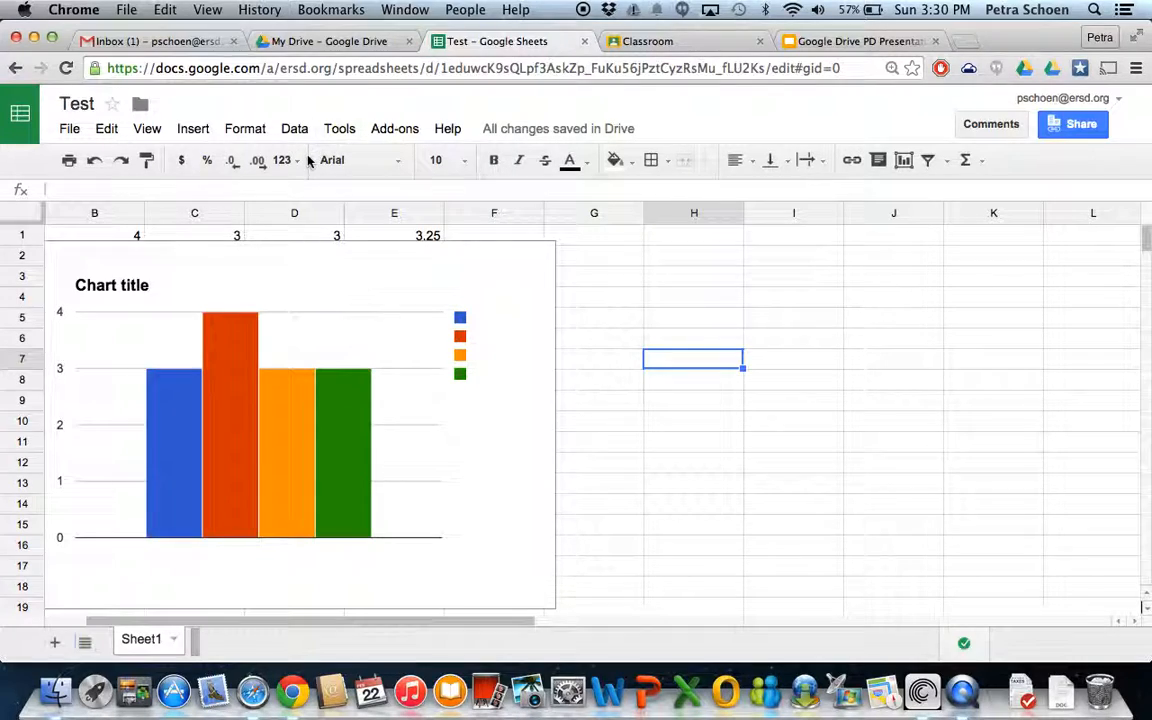
pyautogui.click(404, 133)
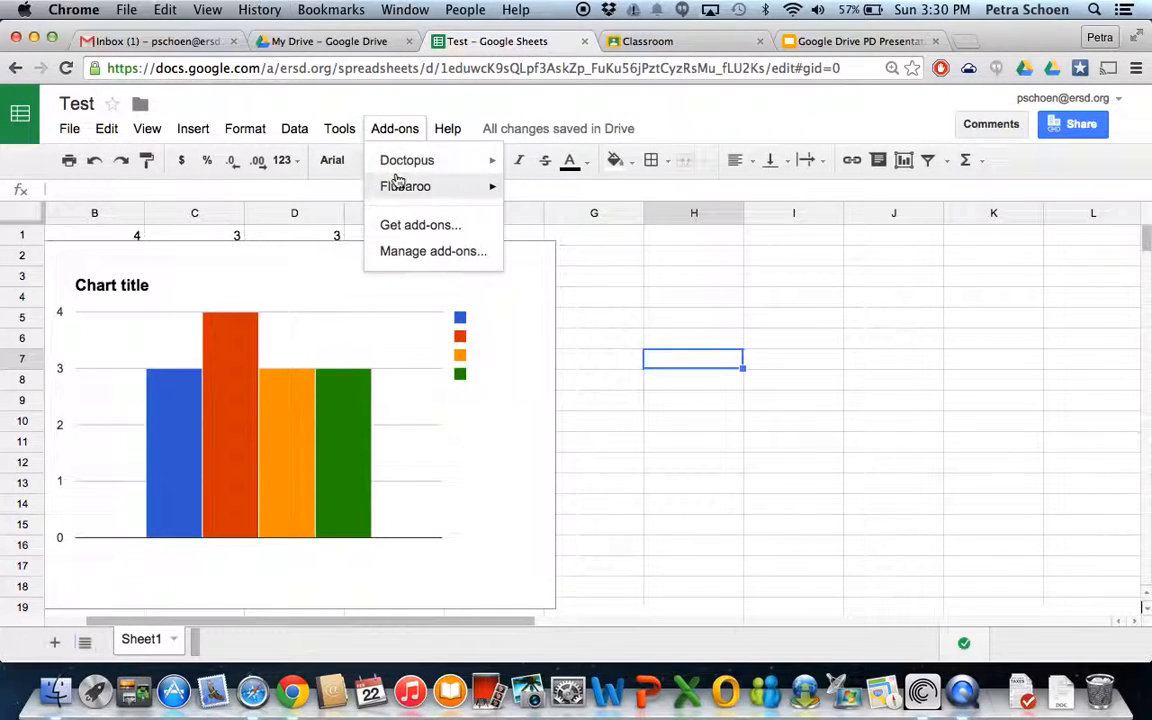
pyautogui.moveTo(422, 166)
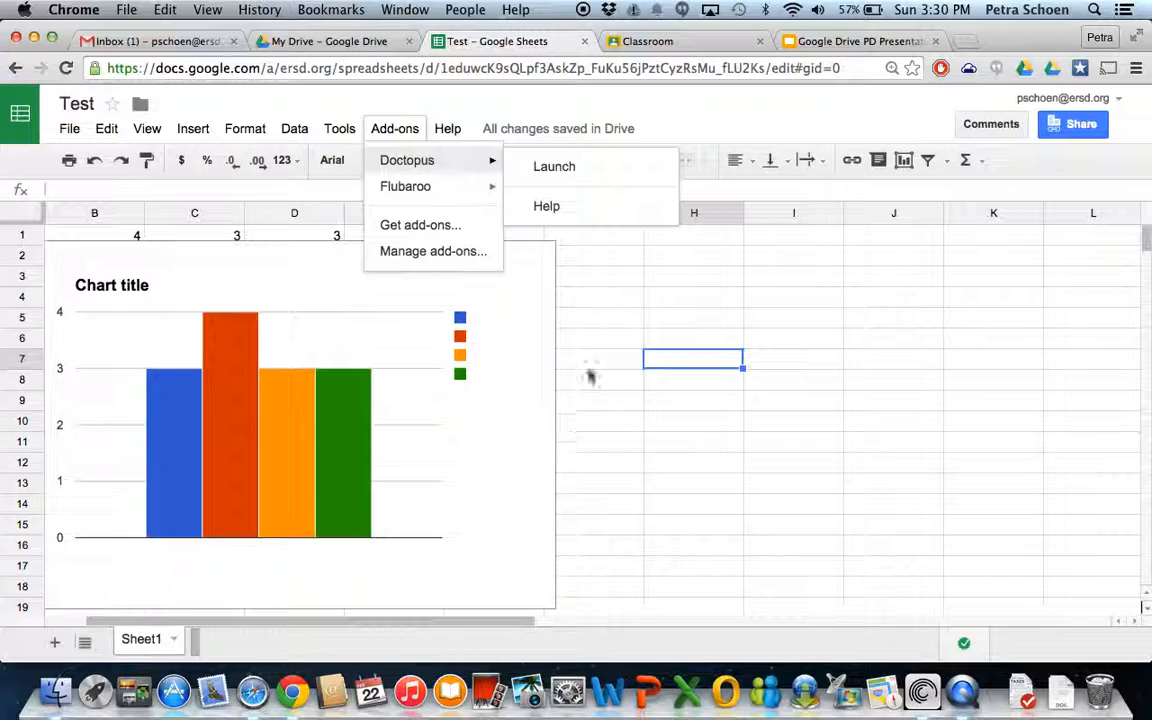
pyautogui.moveTo(433, 203)
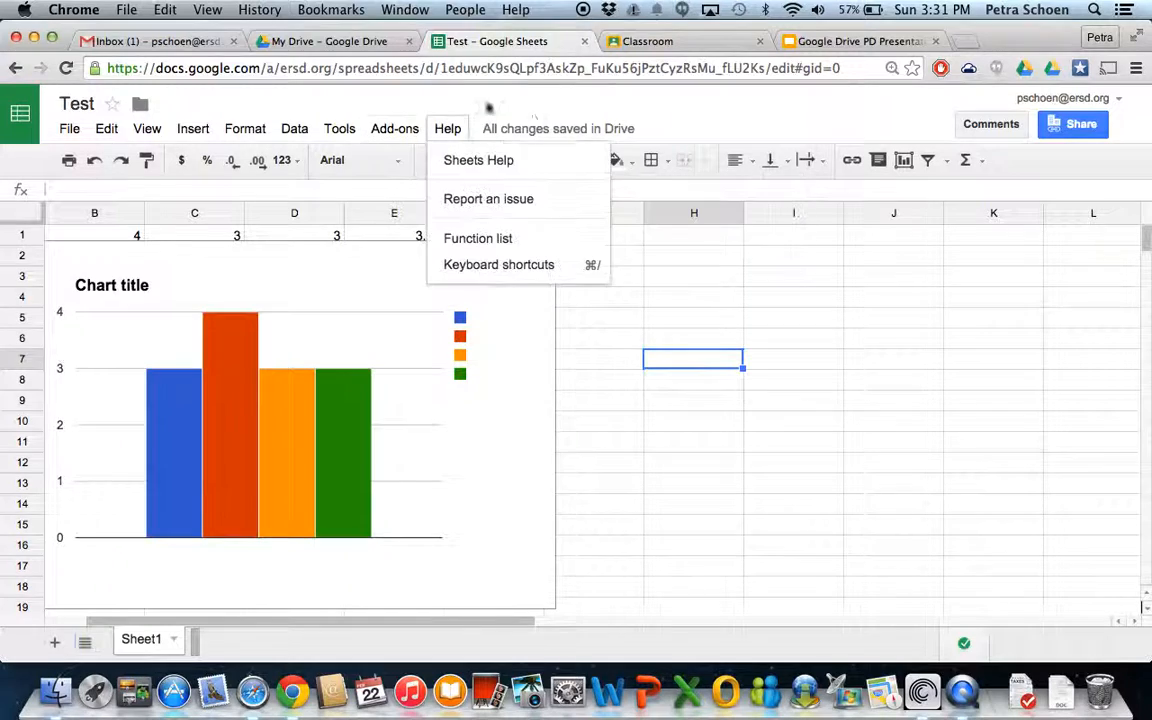
# Review the spreadsheet's revision history with more detailed revisions shown, and return to the sheet
pyautogui.moveTo(75, 131)
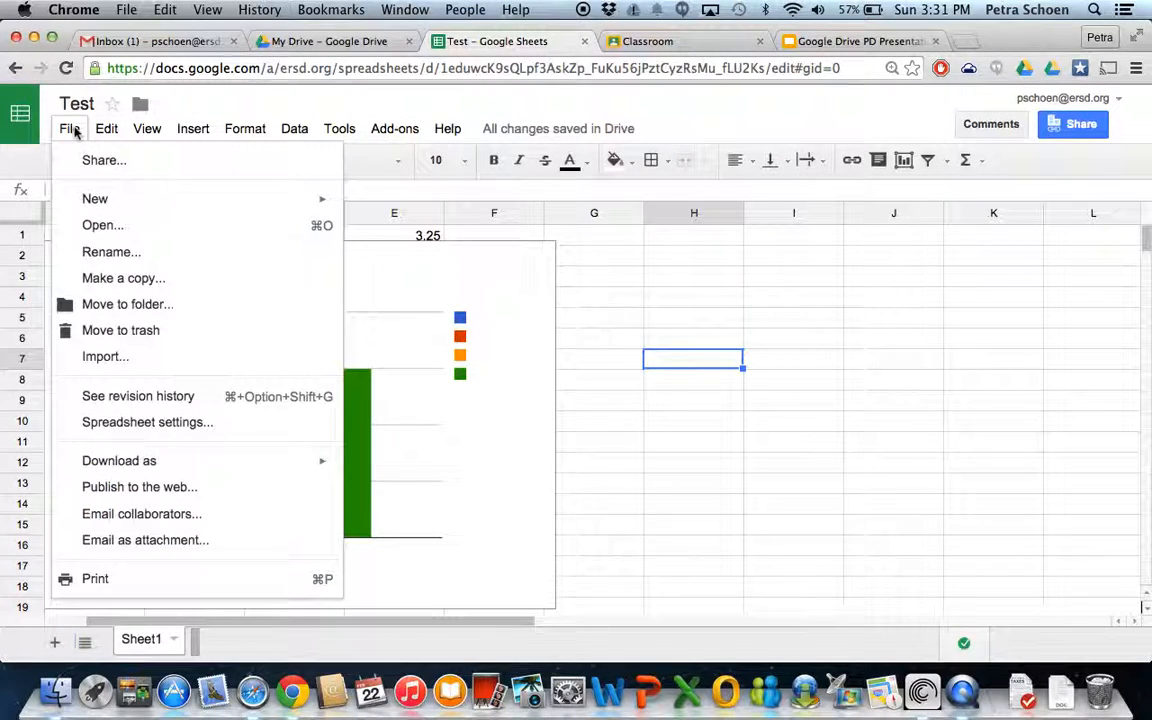
pyautogui.click(90, 397)
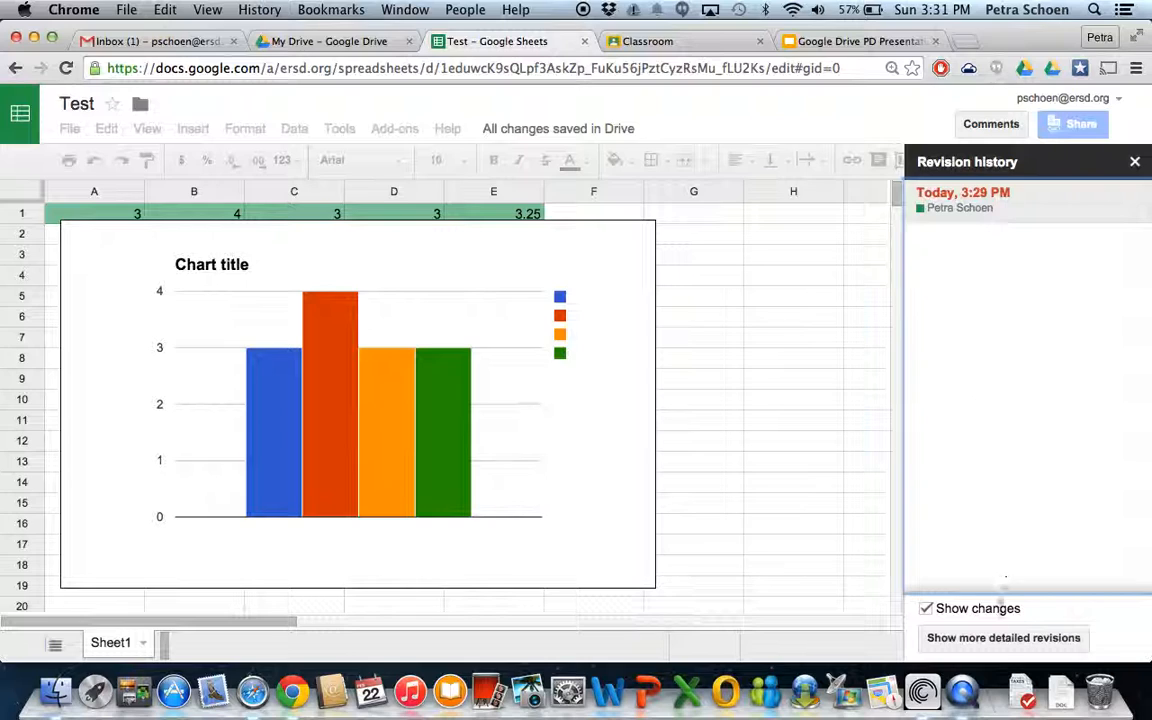
pyautogui.click(1002, 641)
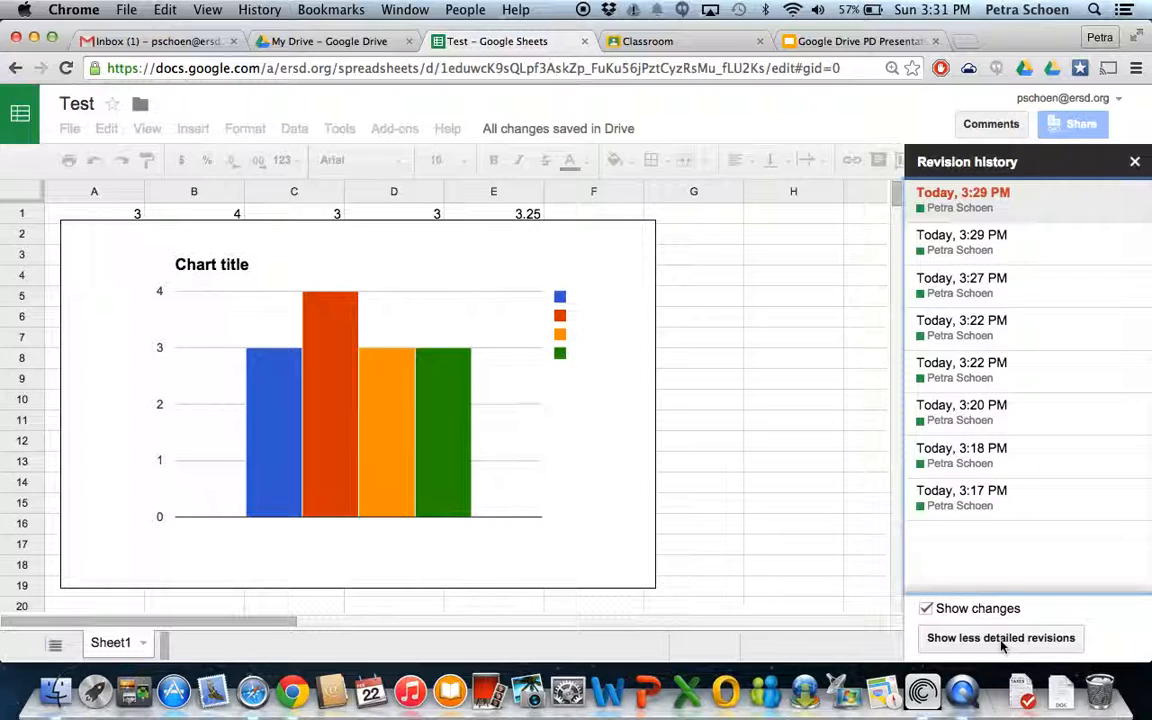
pyautogui.click(1134, 166)
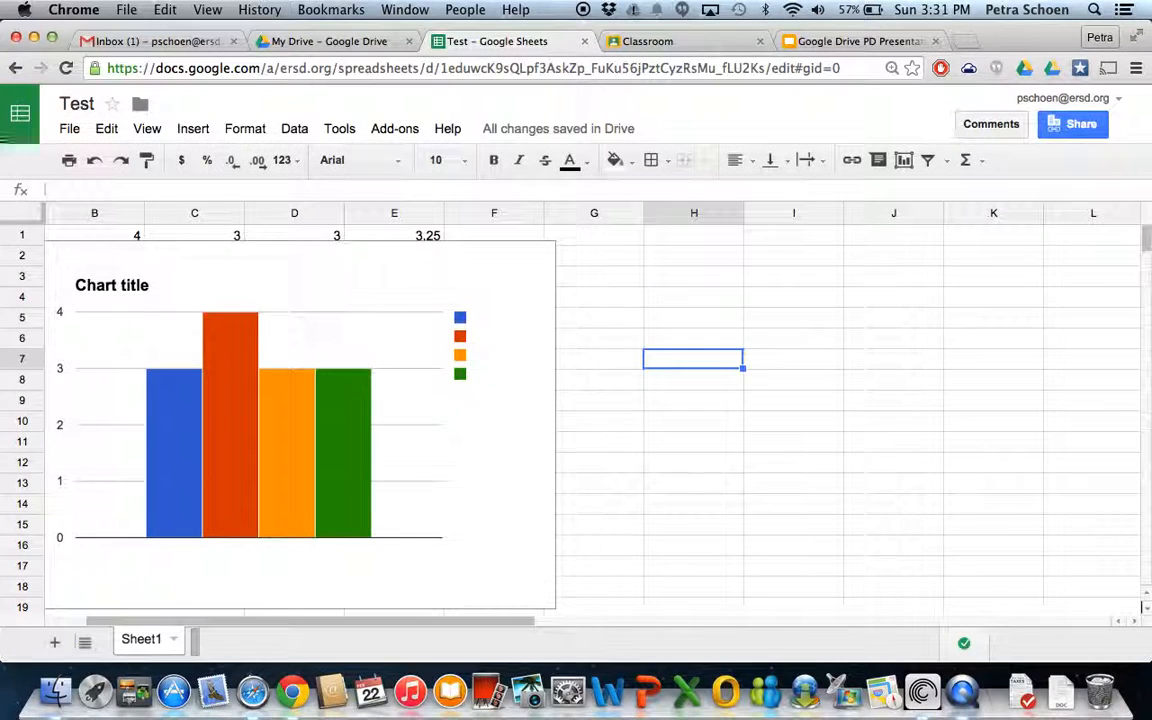
pyautogui.click(104, 132)
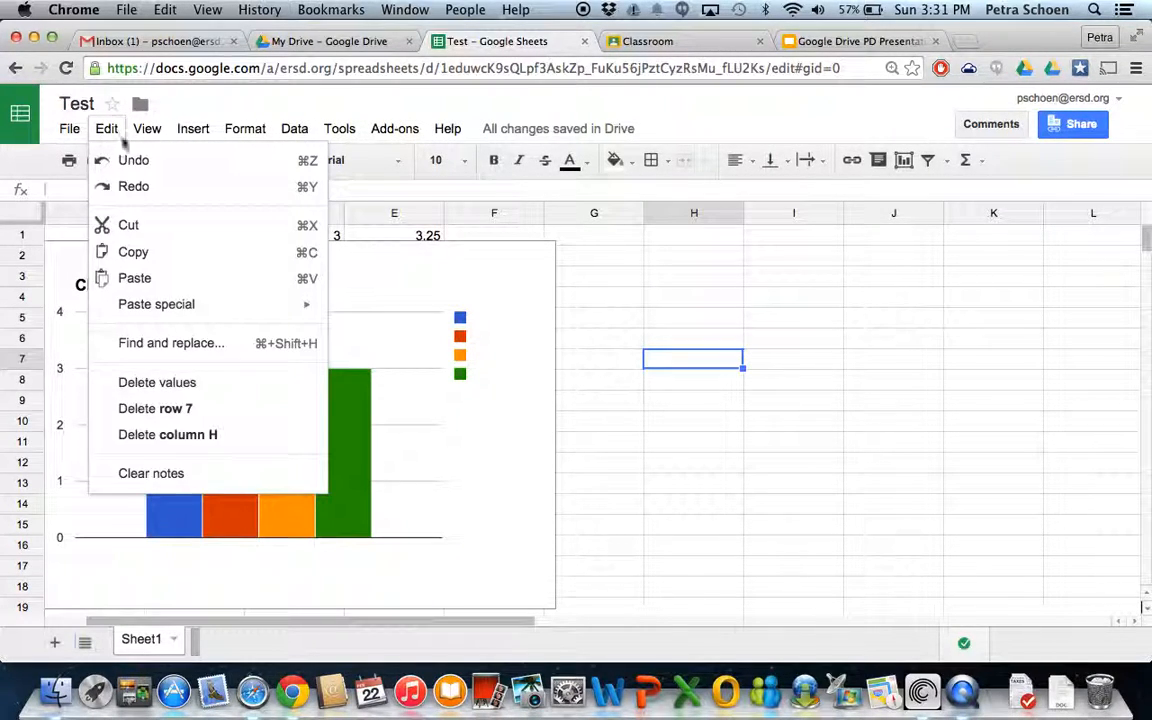
pyautogui.moveTo(149, 145)
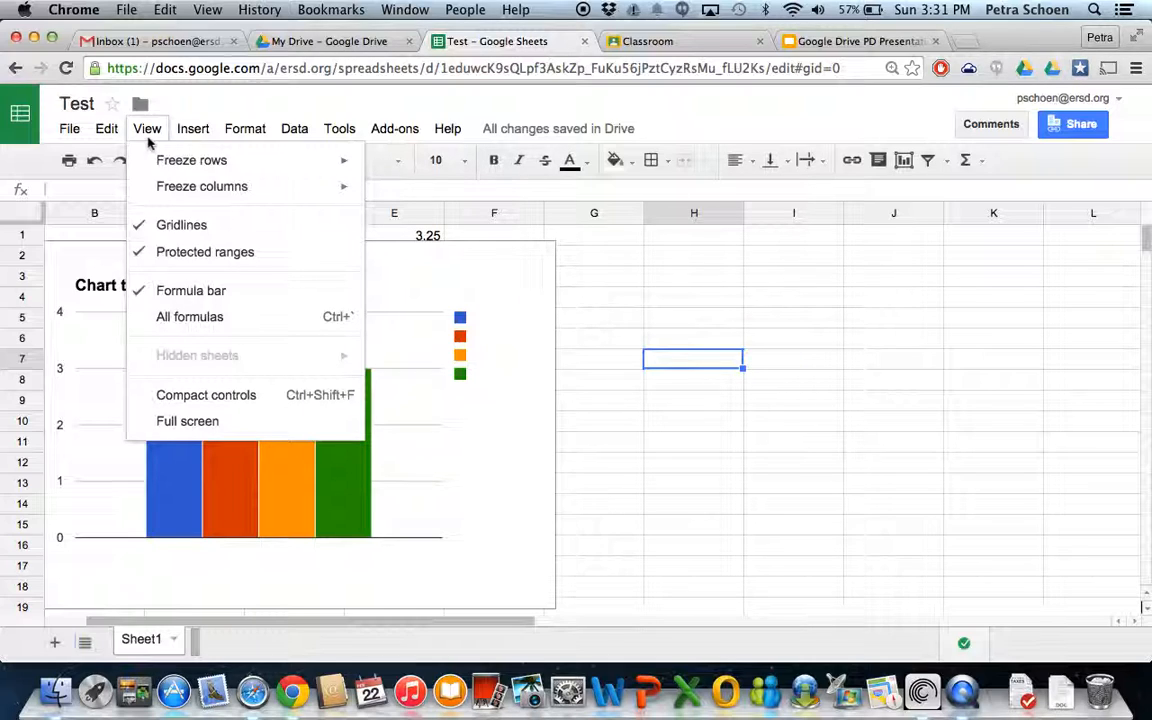
pyautogui.moveTo(195, 136)
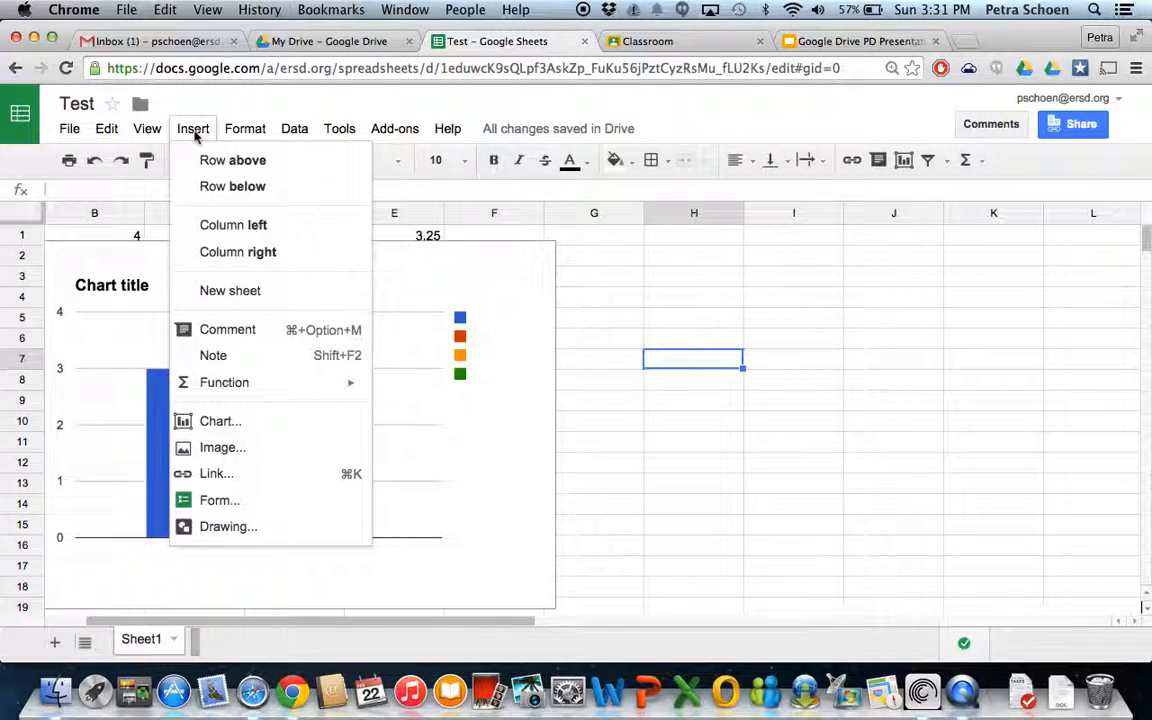
pyautogui.moveTo(239, 130)
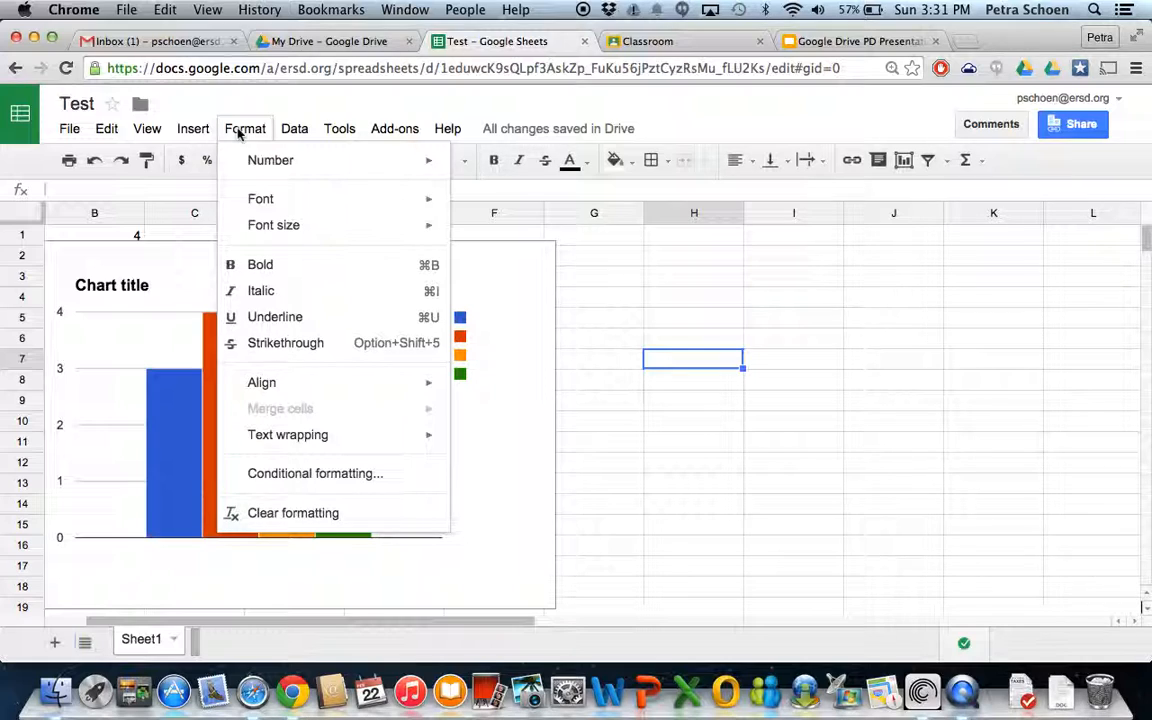
pyautogui.click(455, 111)
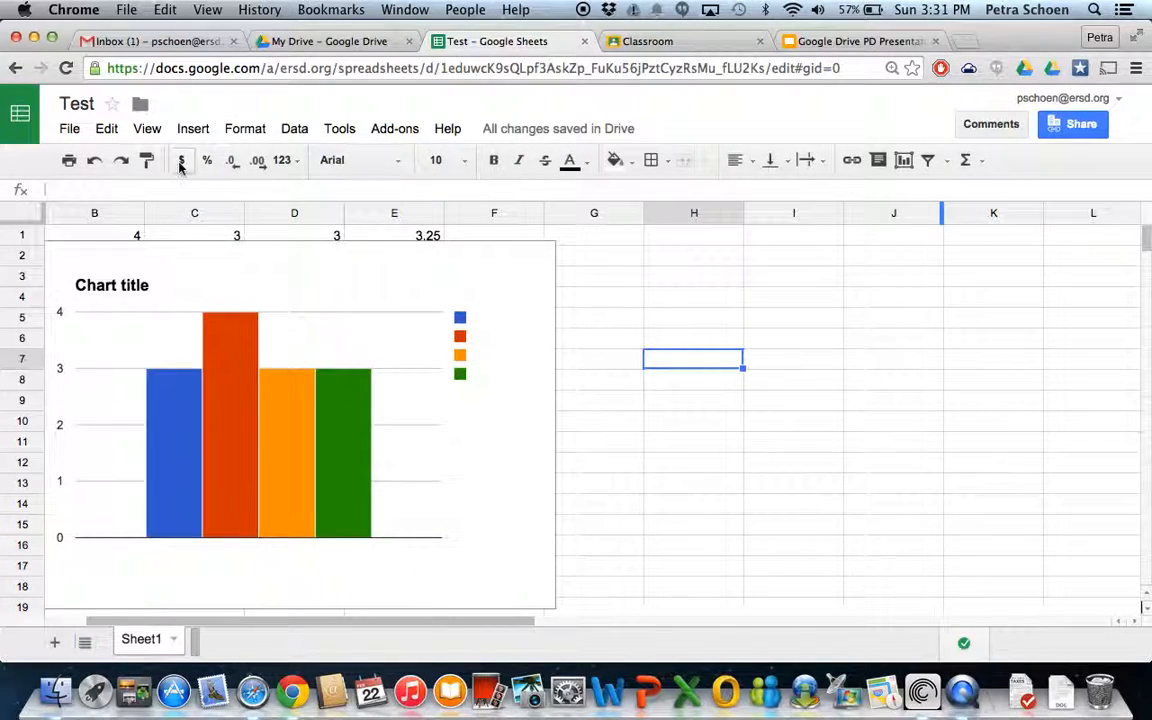